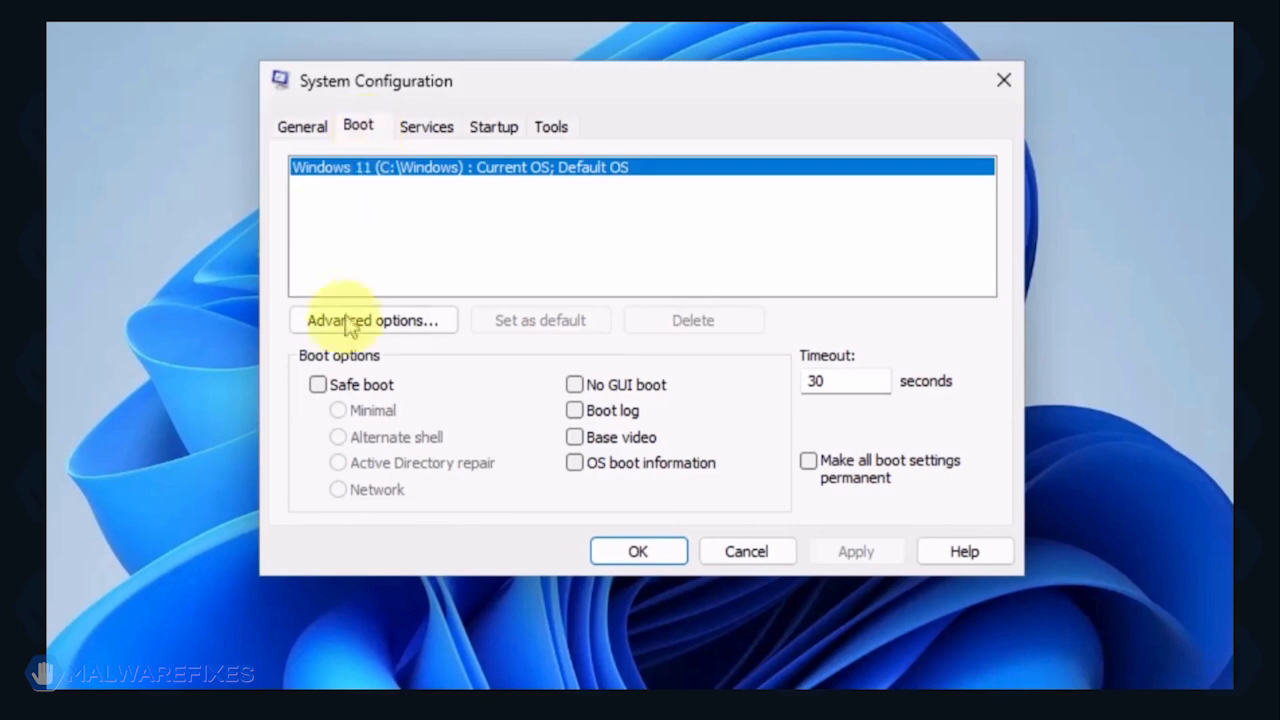
- Enable Safe boot with the Network option for Windows 11, apply the boot settings and restart the computer
left_click(321, 388)
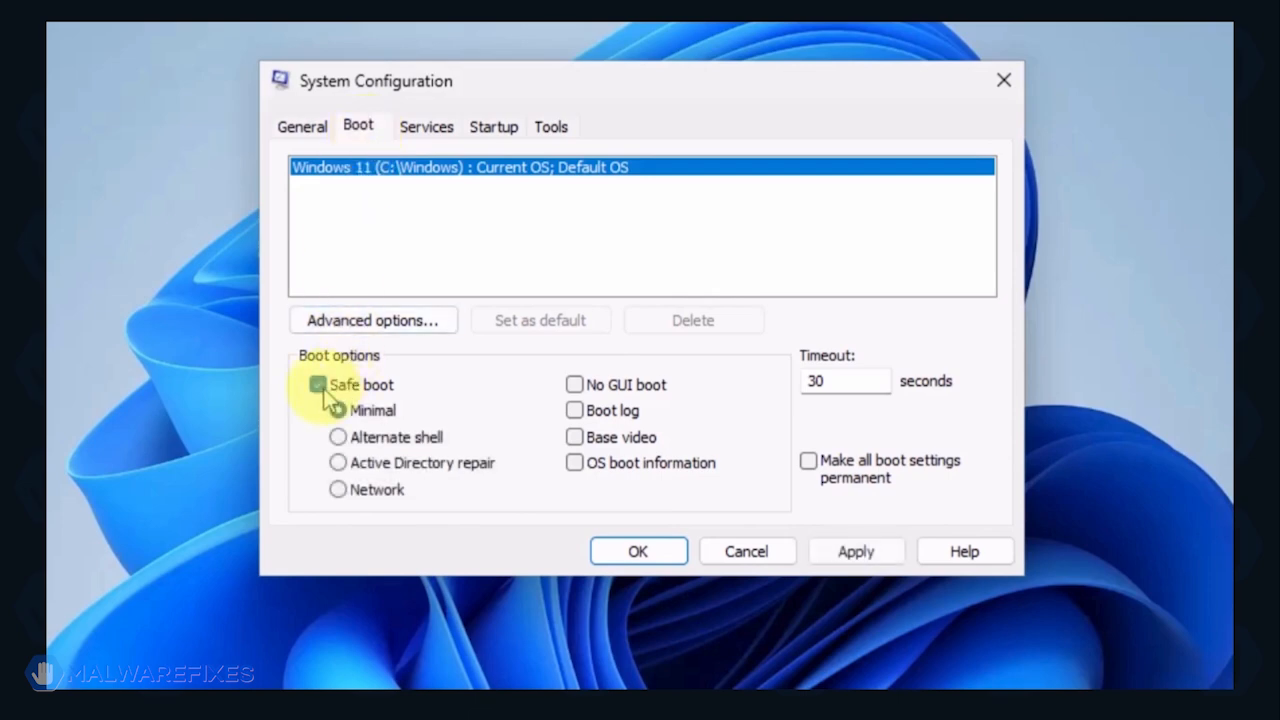
left_click(339, 490)
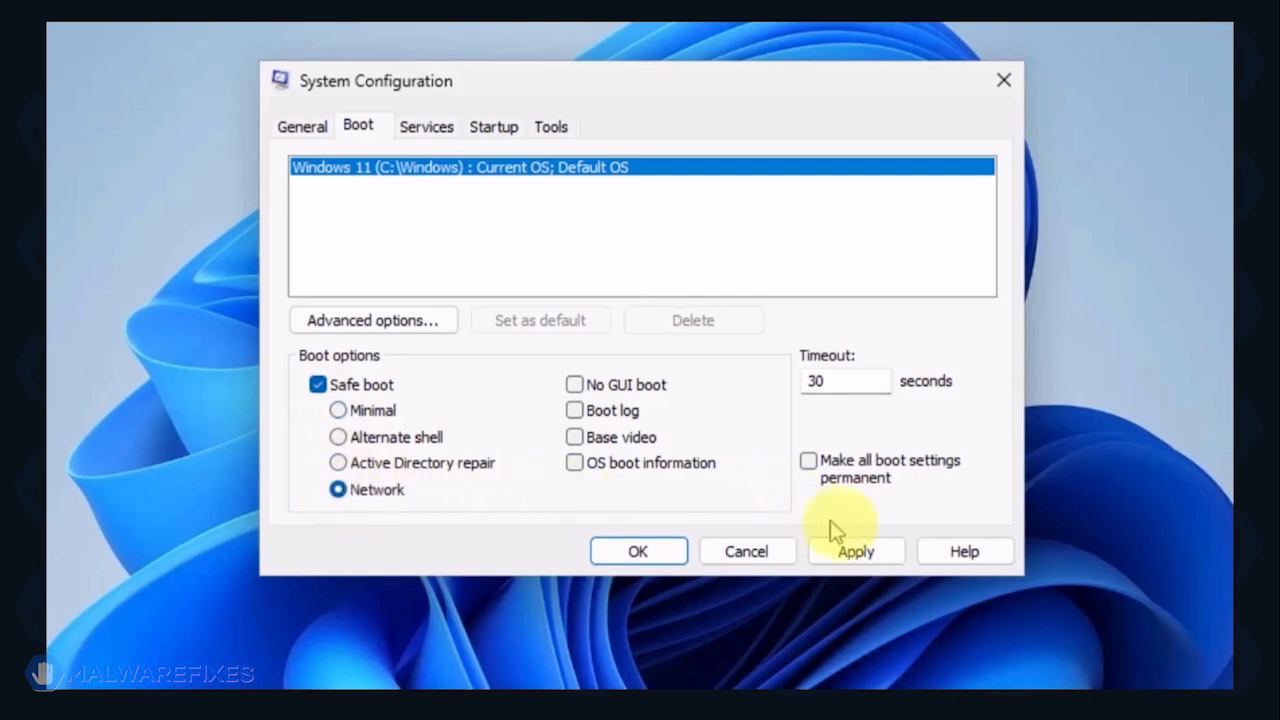
left_click(860, 553)
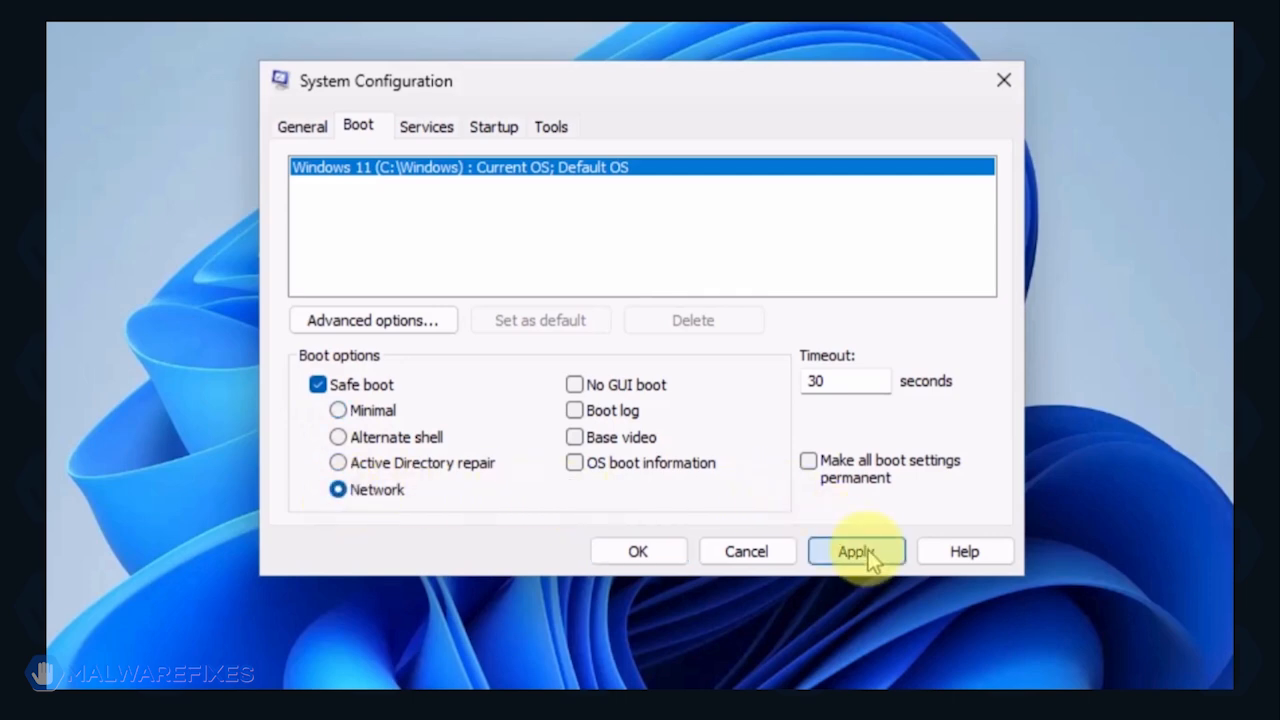
left_click(612, 556)
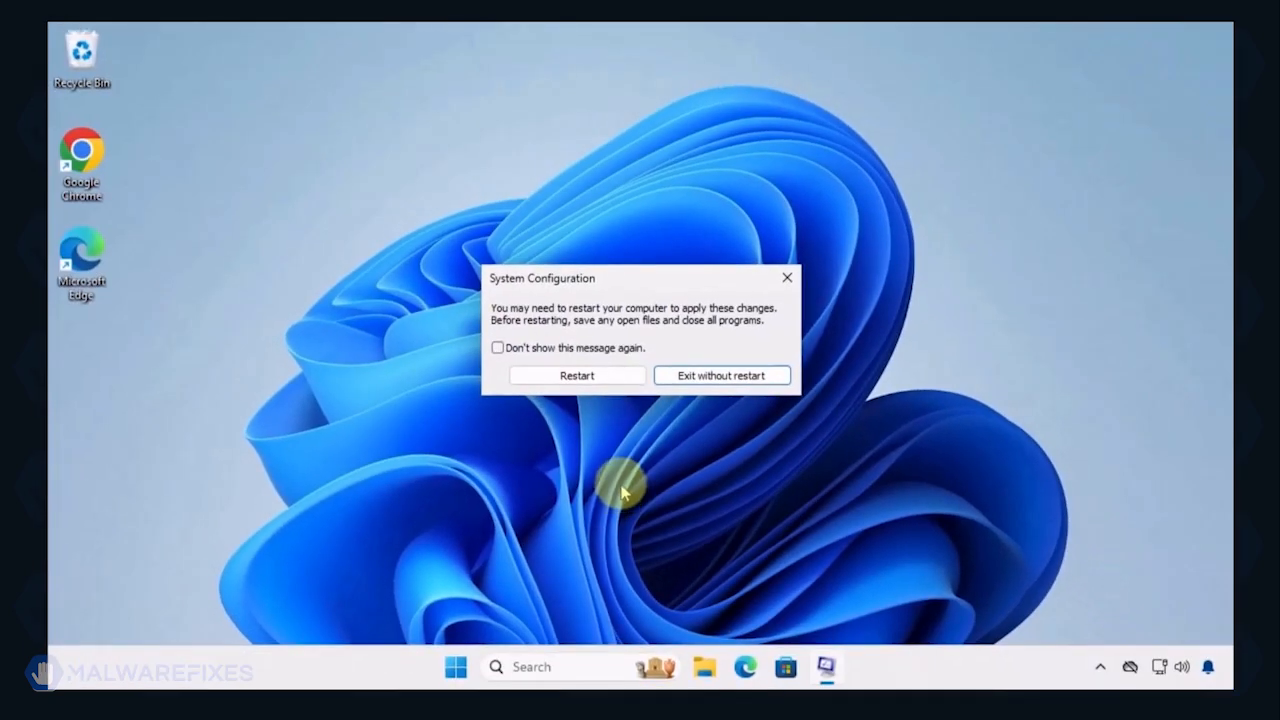
left_click(600, 385)
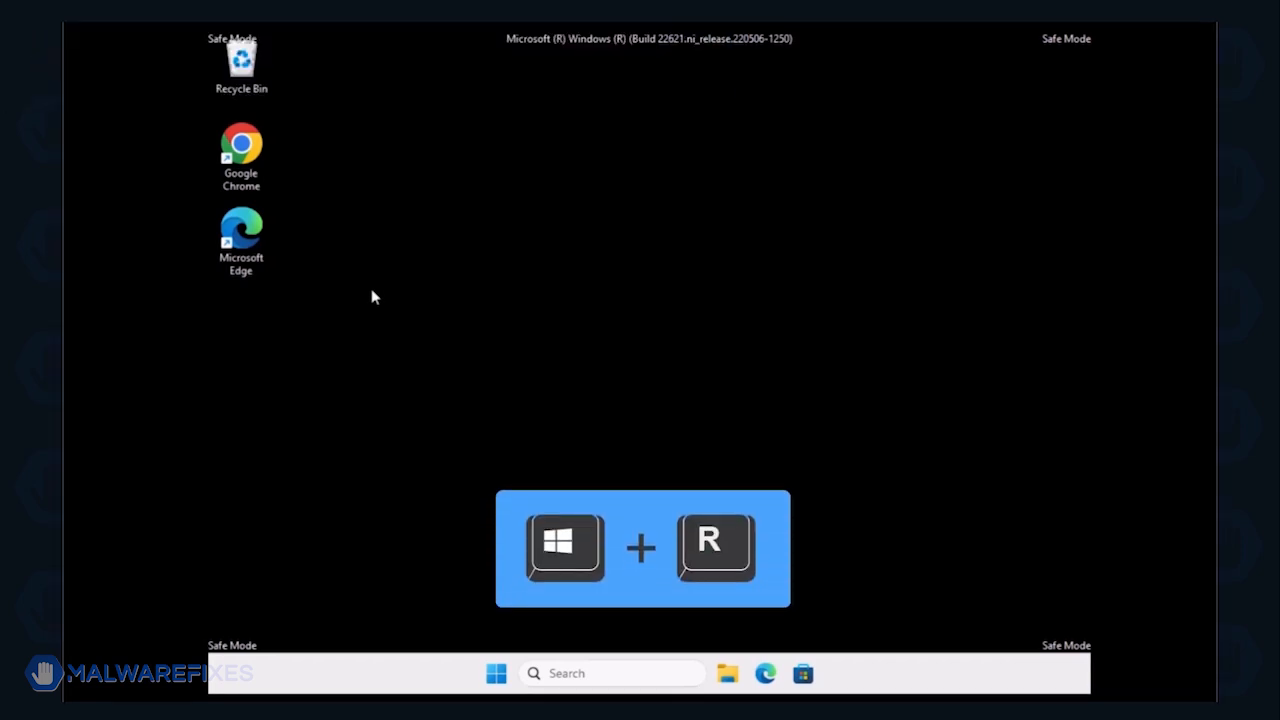
- Open Programs and Features by running appwiz.cpl
left_click(230, 478)
key("super+r")
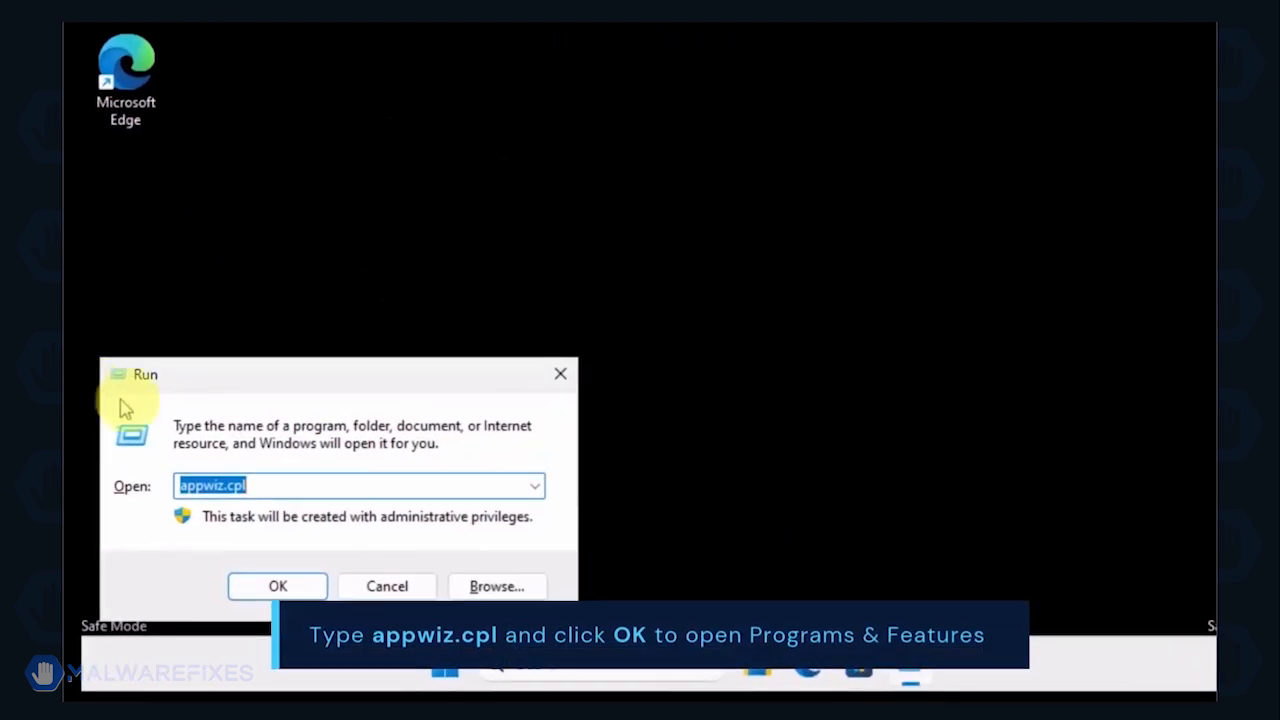
left_click(279, 487)
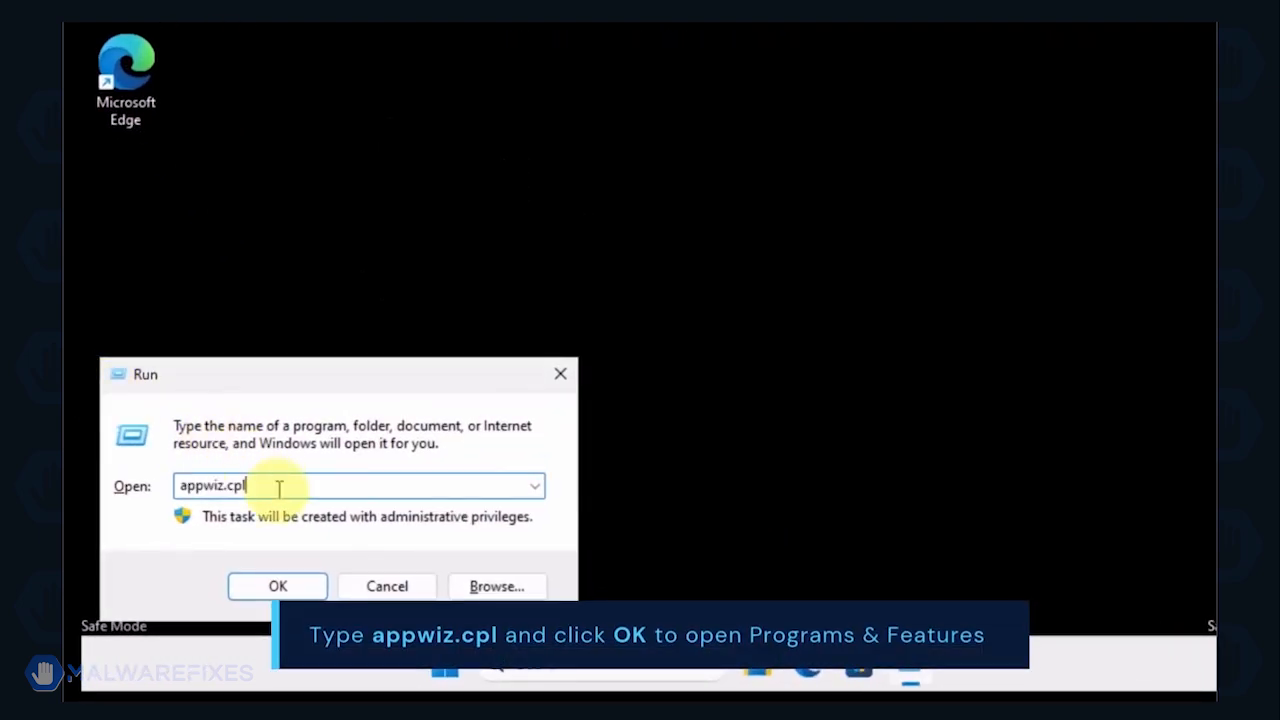
left_click(285, 586)
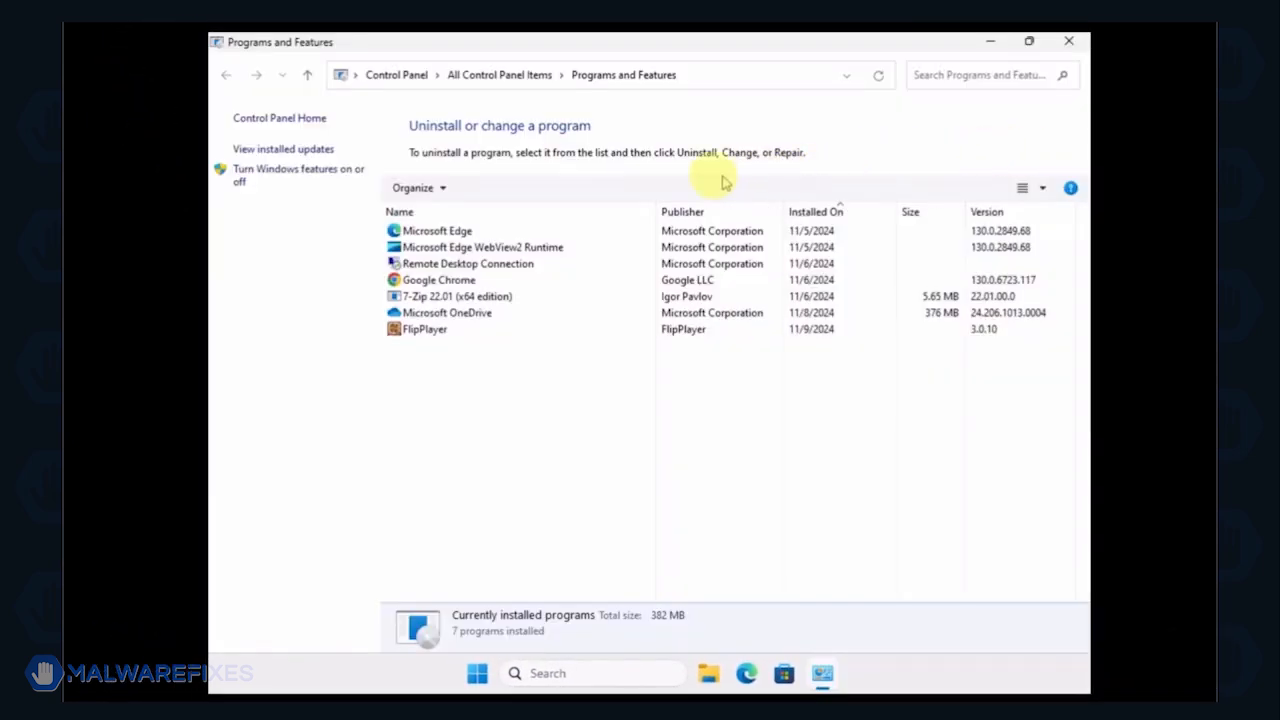
- Sort the installed programs by newest installation date, uninstall FlipPlayer and close the program list
left_click(816, 212)
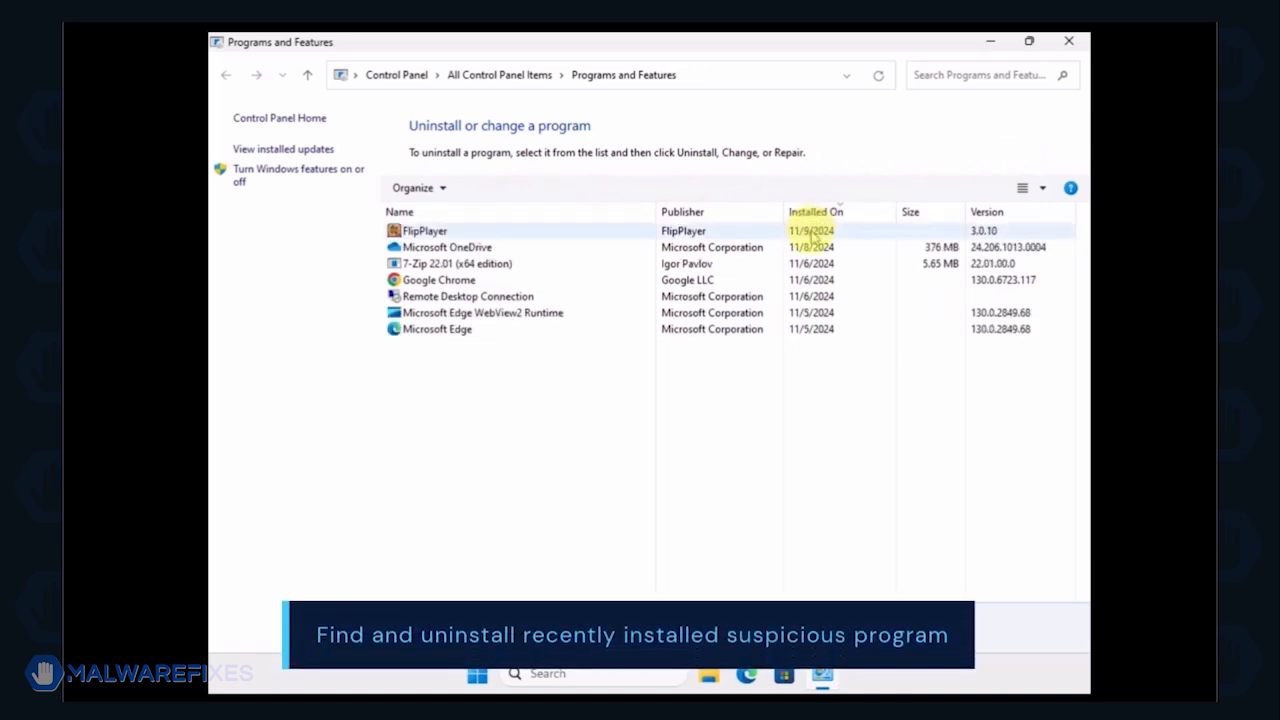
left_click(812, 232)
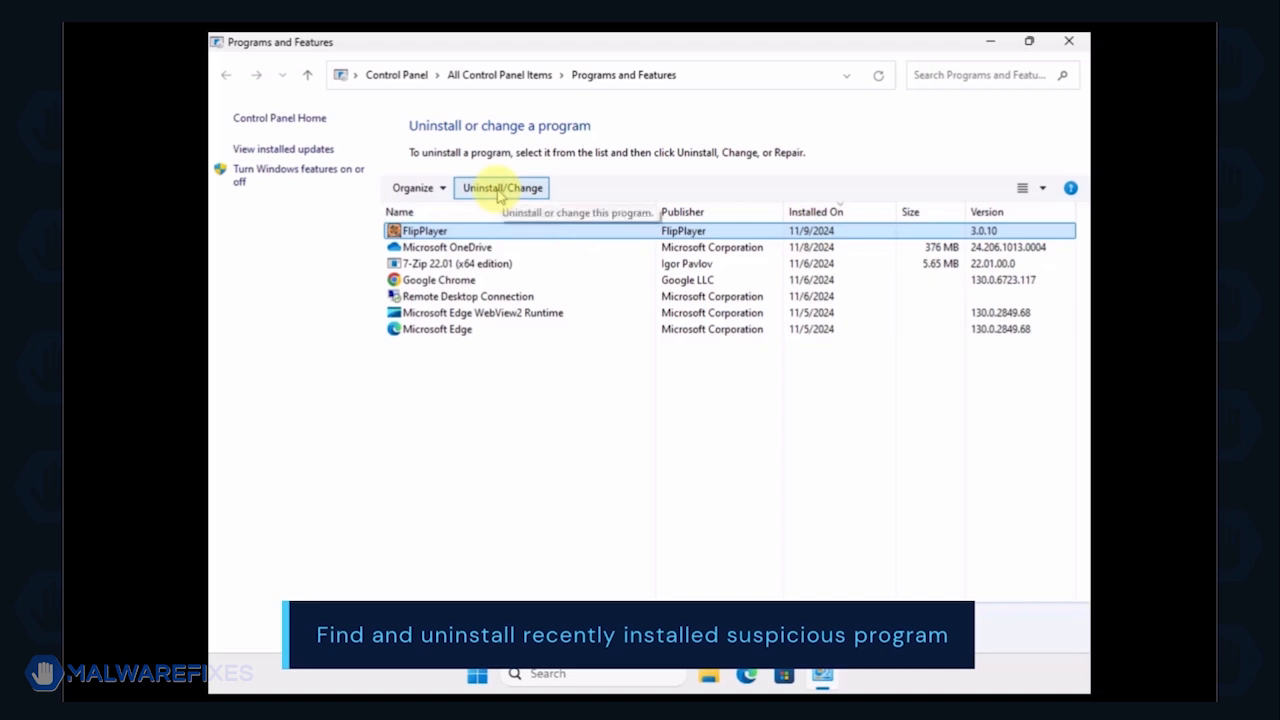
left_click(498, 190)
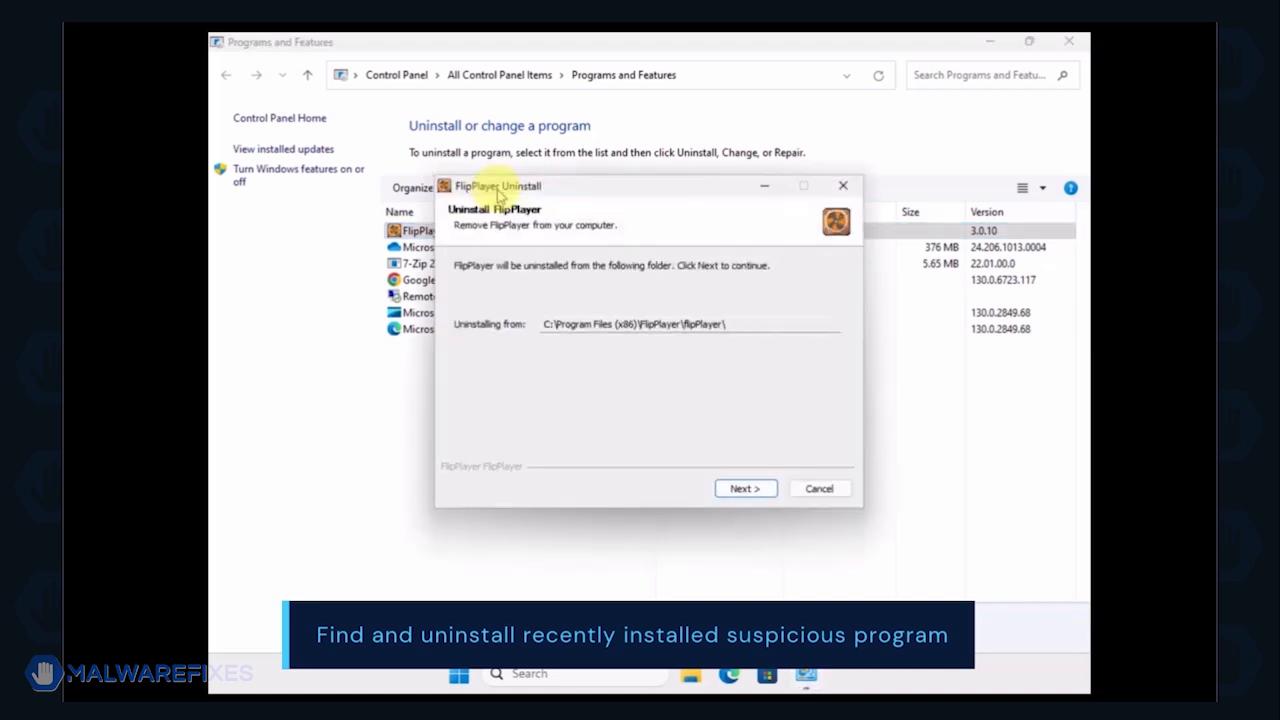
left_click(737, 490)
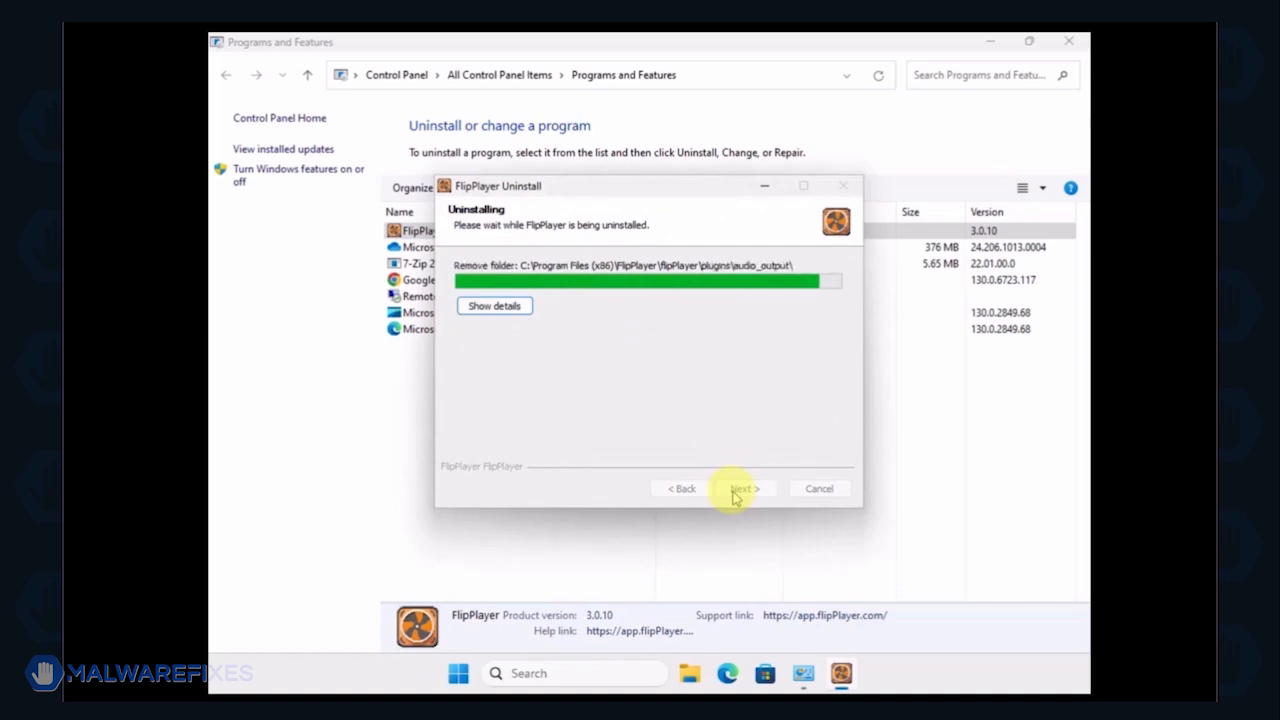
left_click(737, 490)
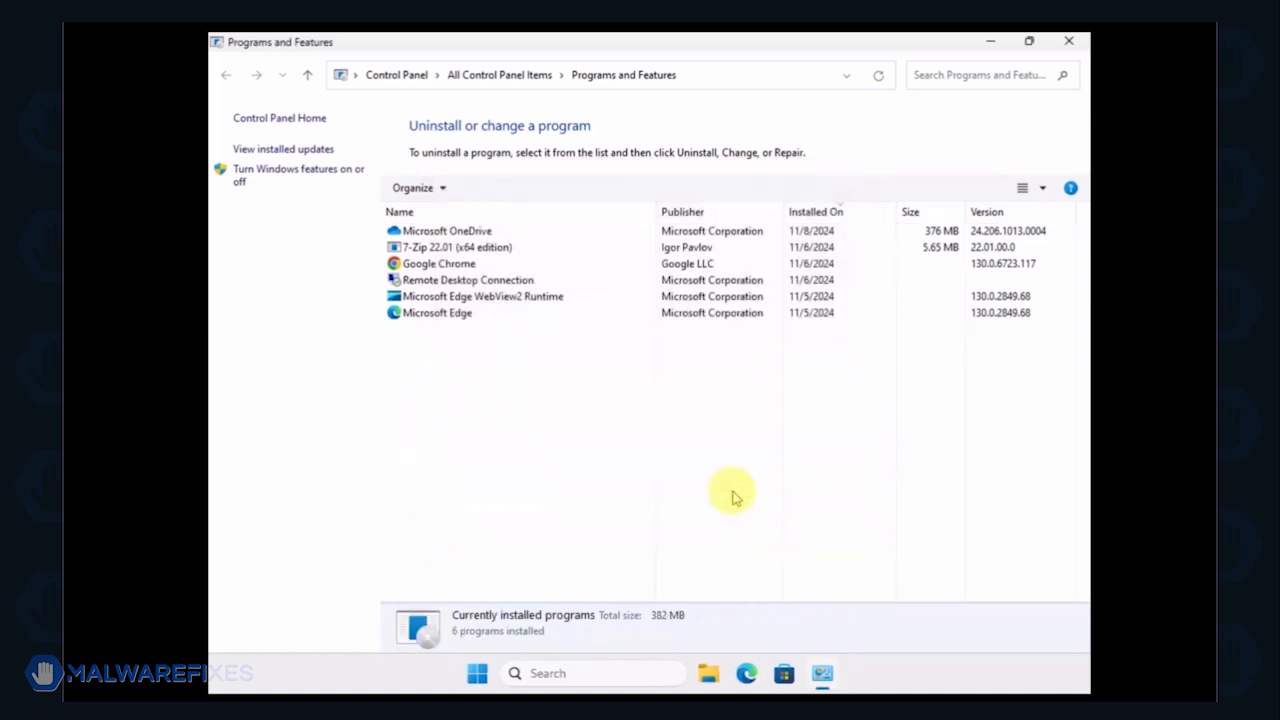
left_click(1069, 42)
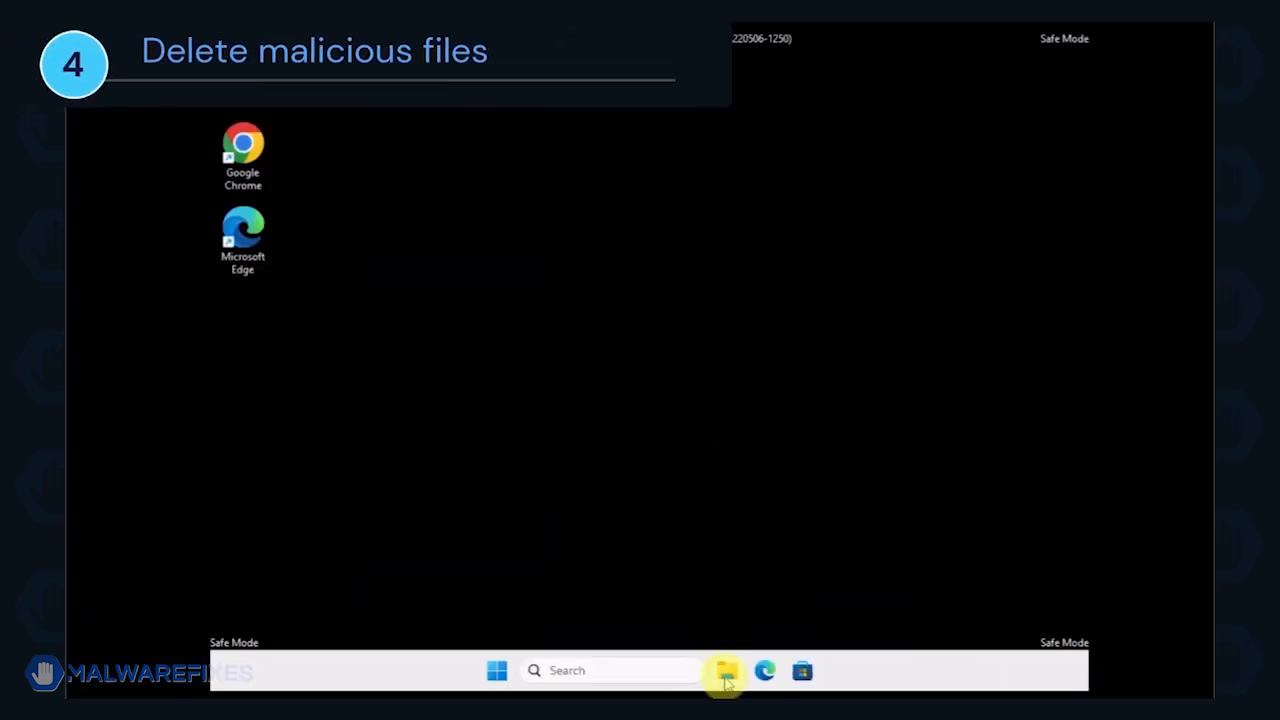
- Open File Explorer and set it to show hidden items
left_click(727, 672)
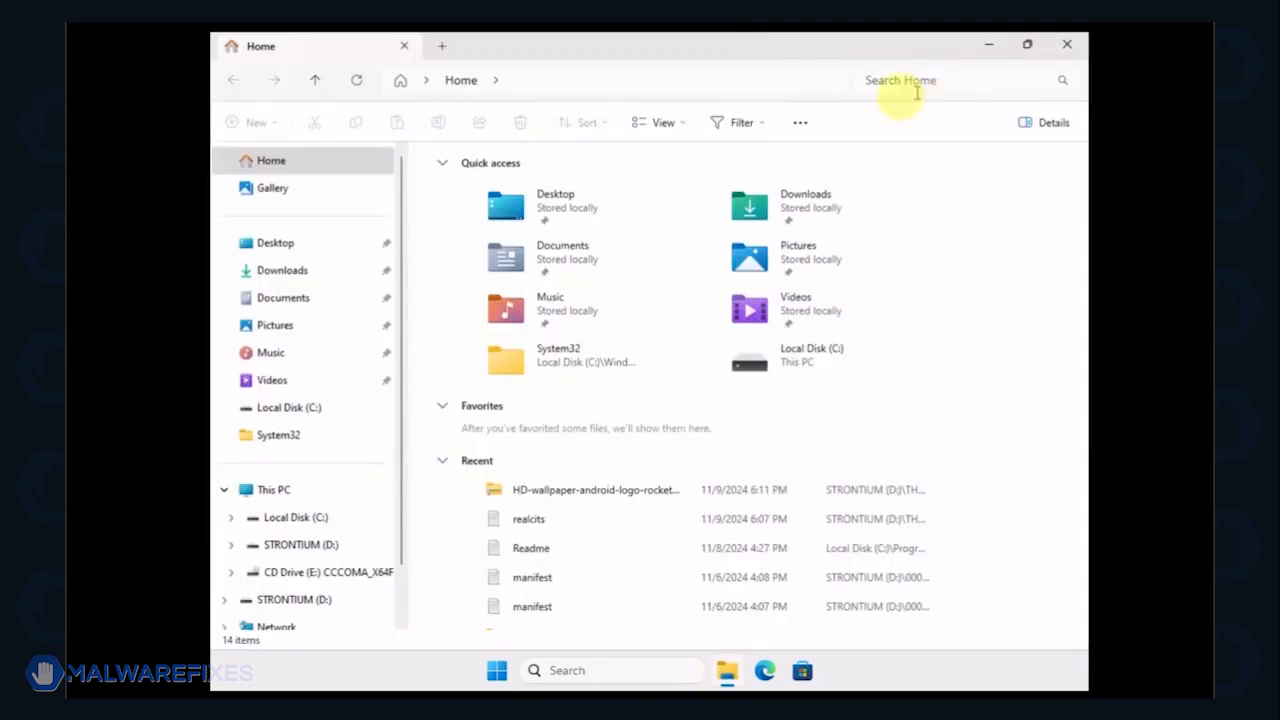
left_click(675, 112)
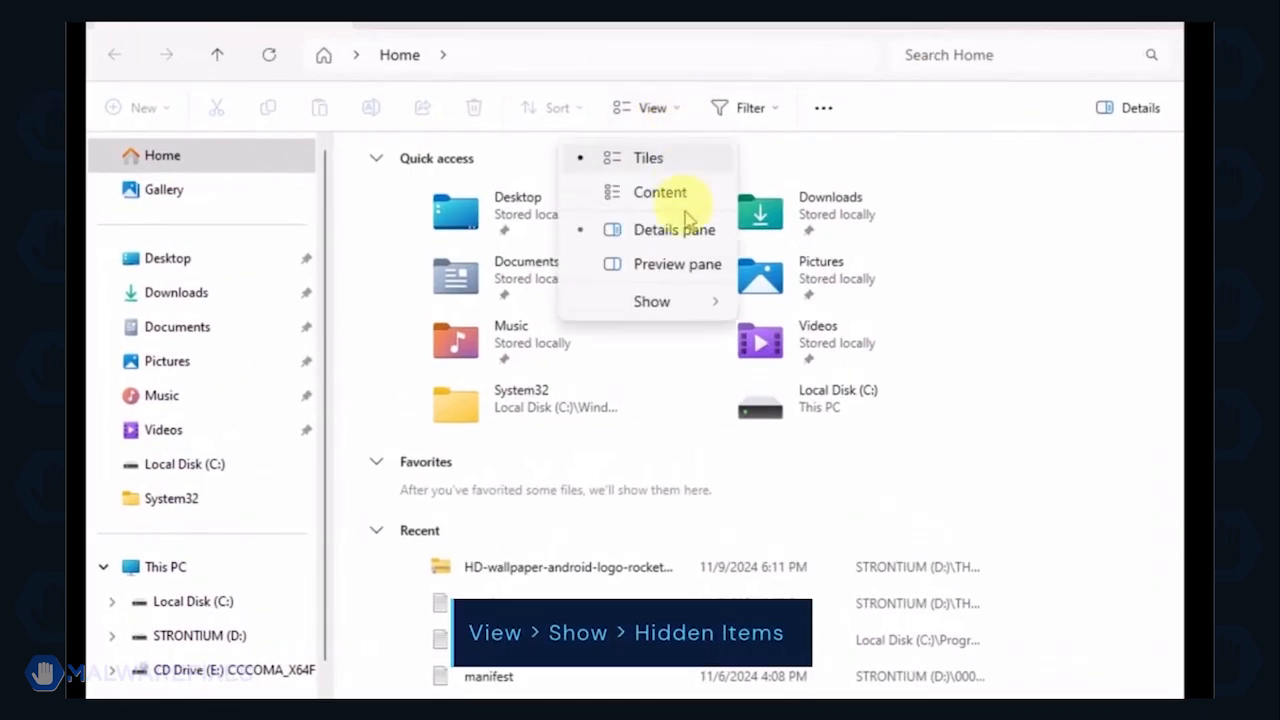
mouse_move(686, 312)
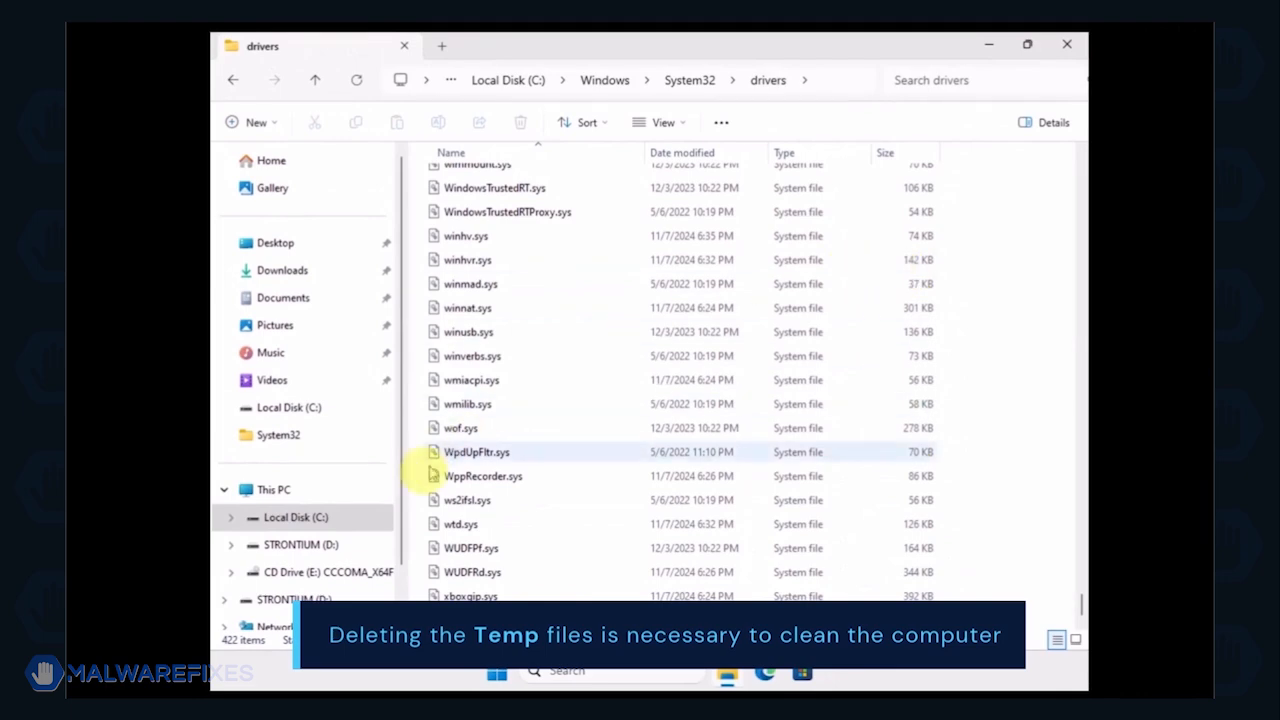
- Go to the folder C:\Users\MalwareFixes\AppData\Local\Temp
left_click(322, 518)
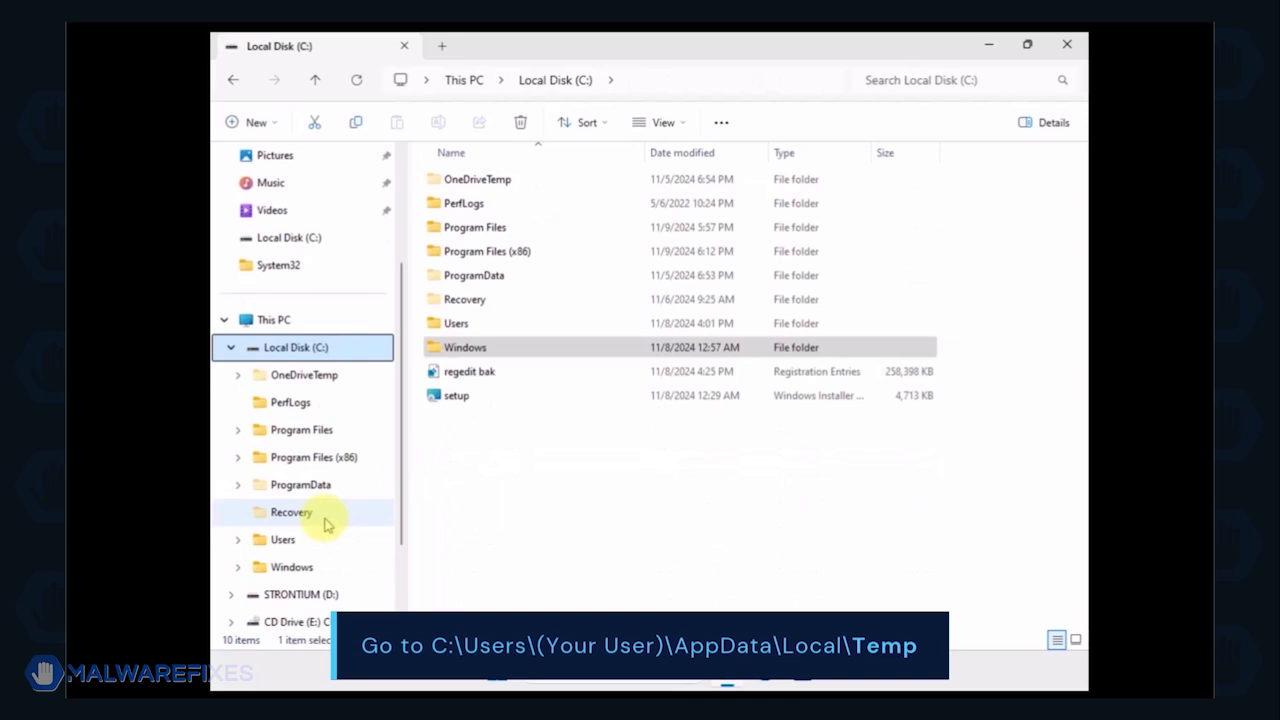
double_click(449, 326)
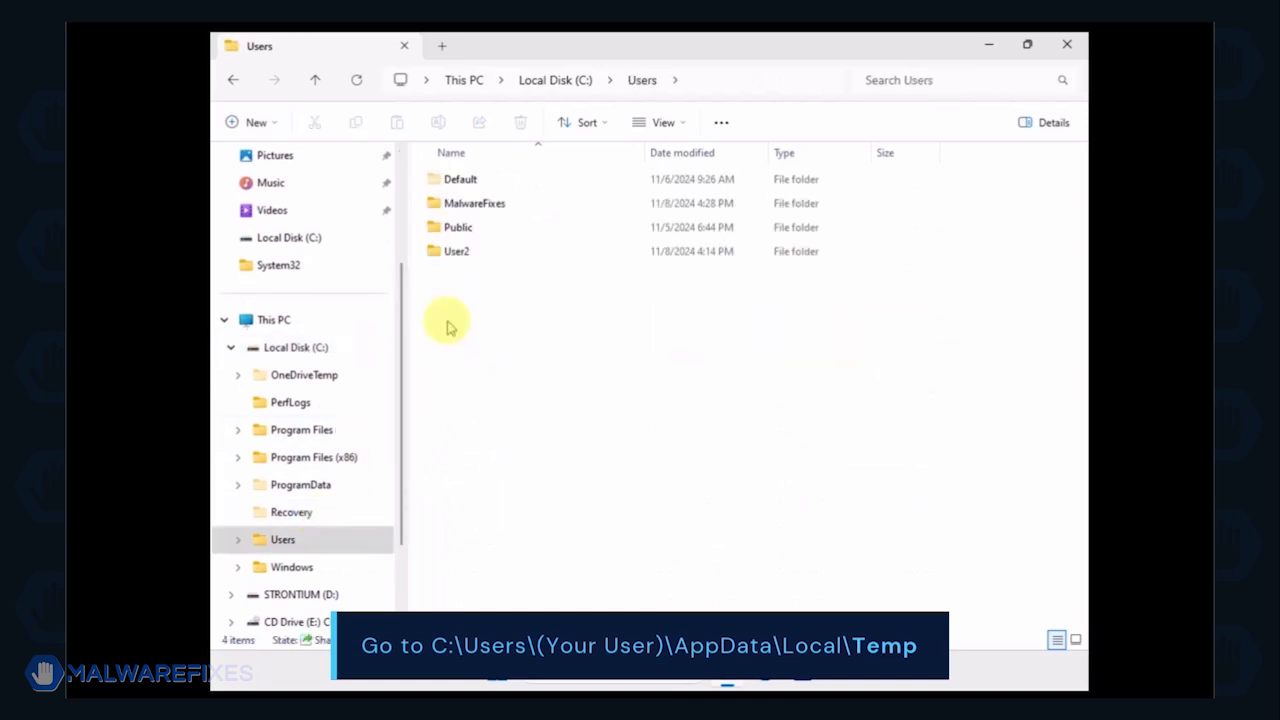
double_click(460, 205)
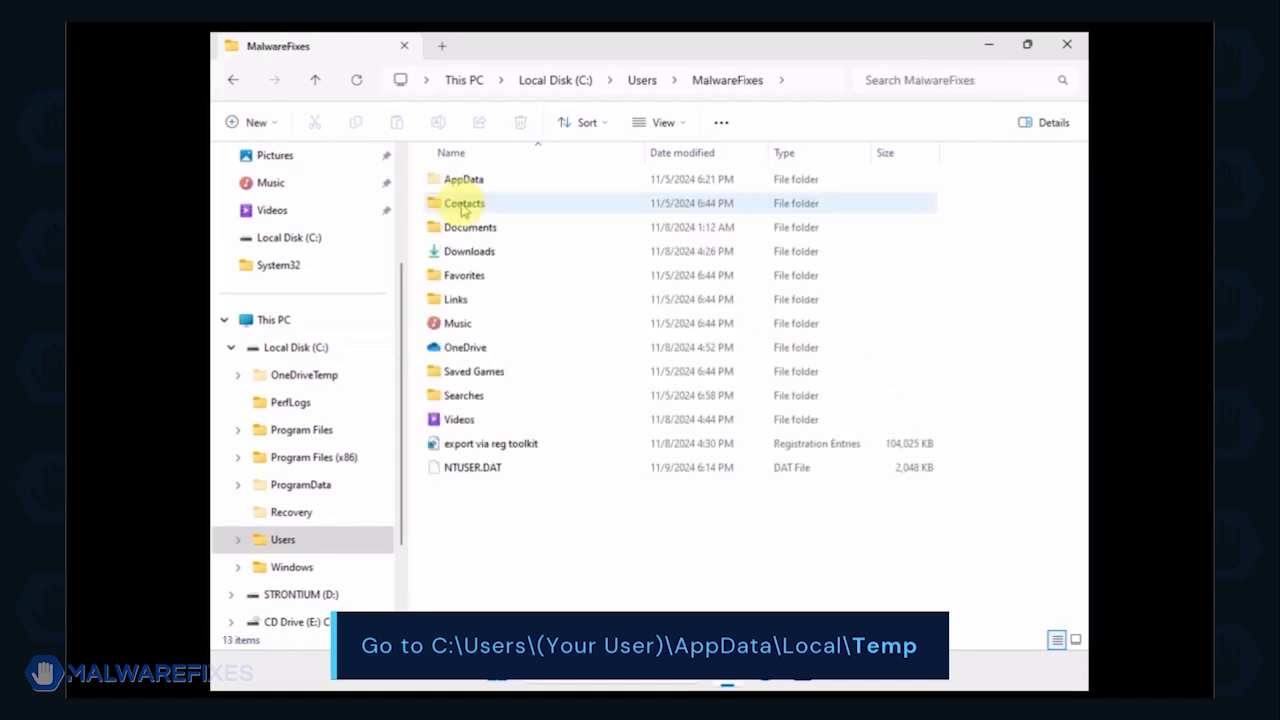
double_click(461, 183)
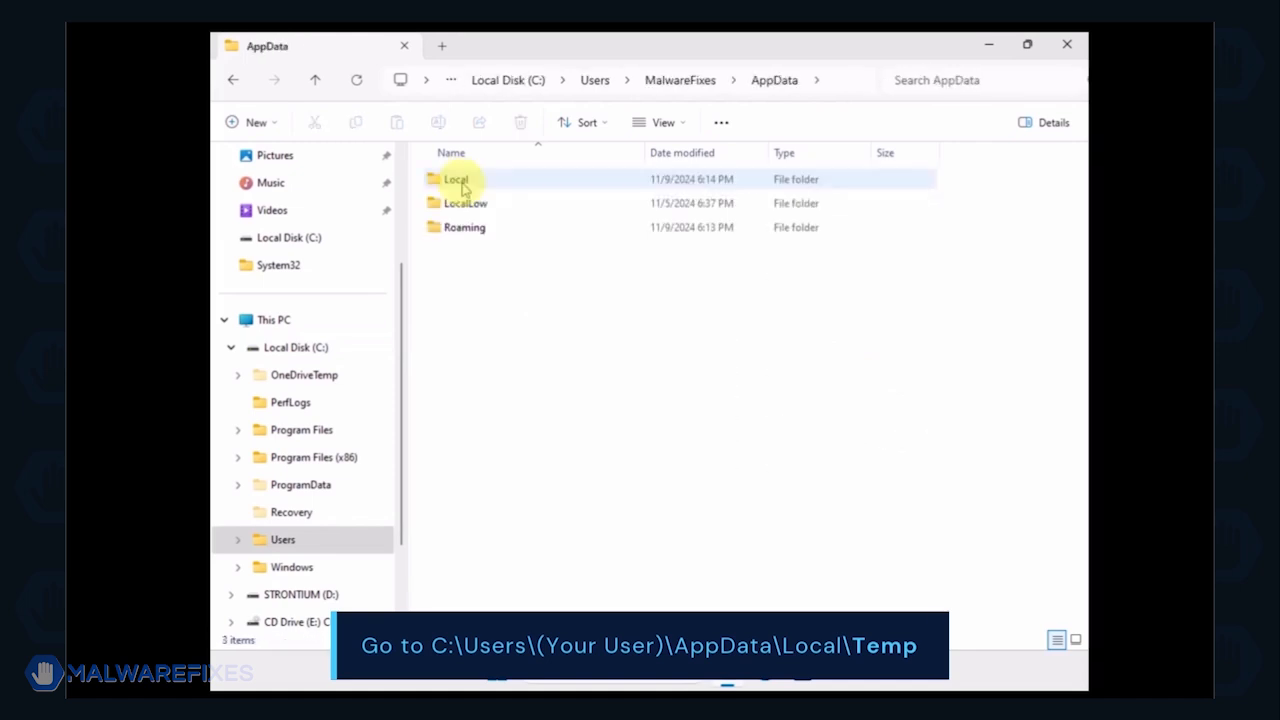
double_click(458, 182)
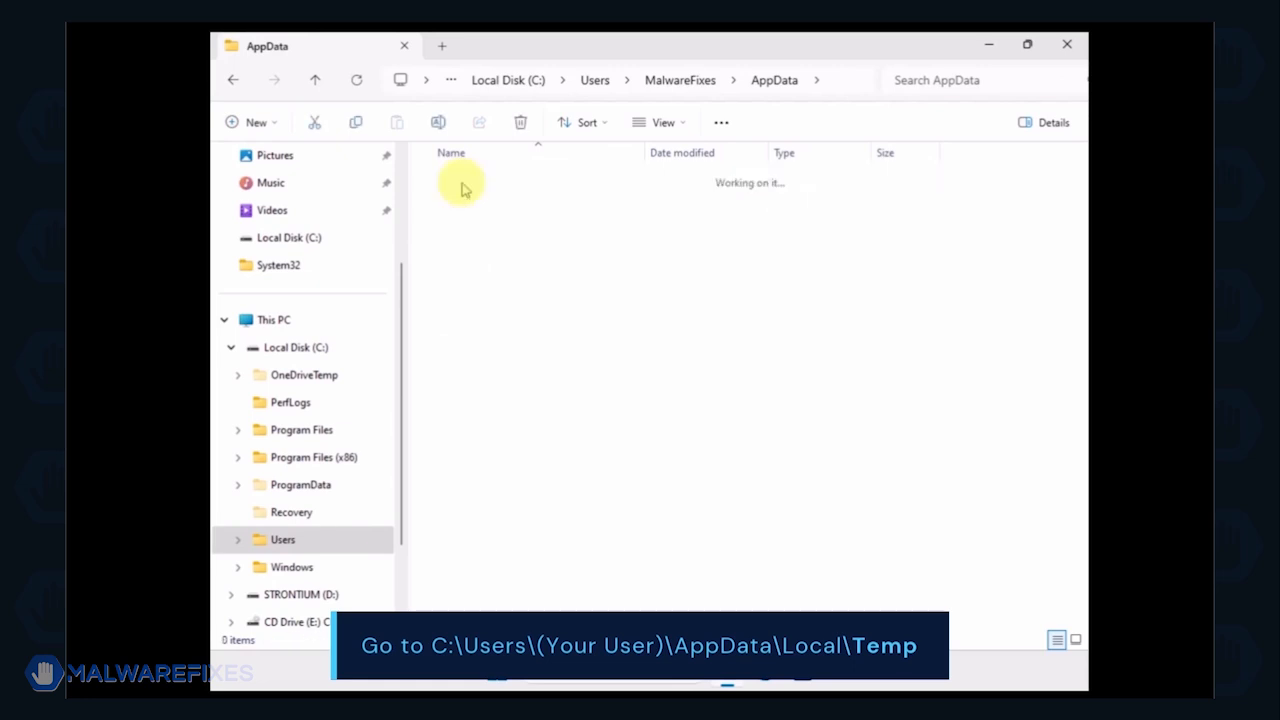
double_click(455, 517)
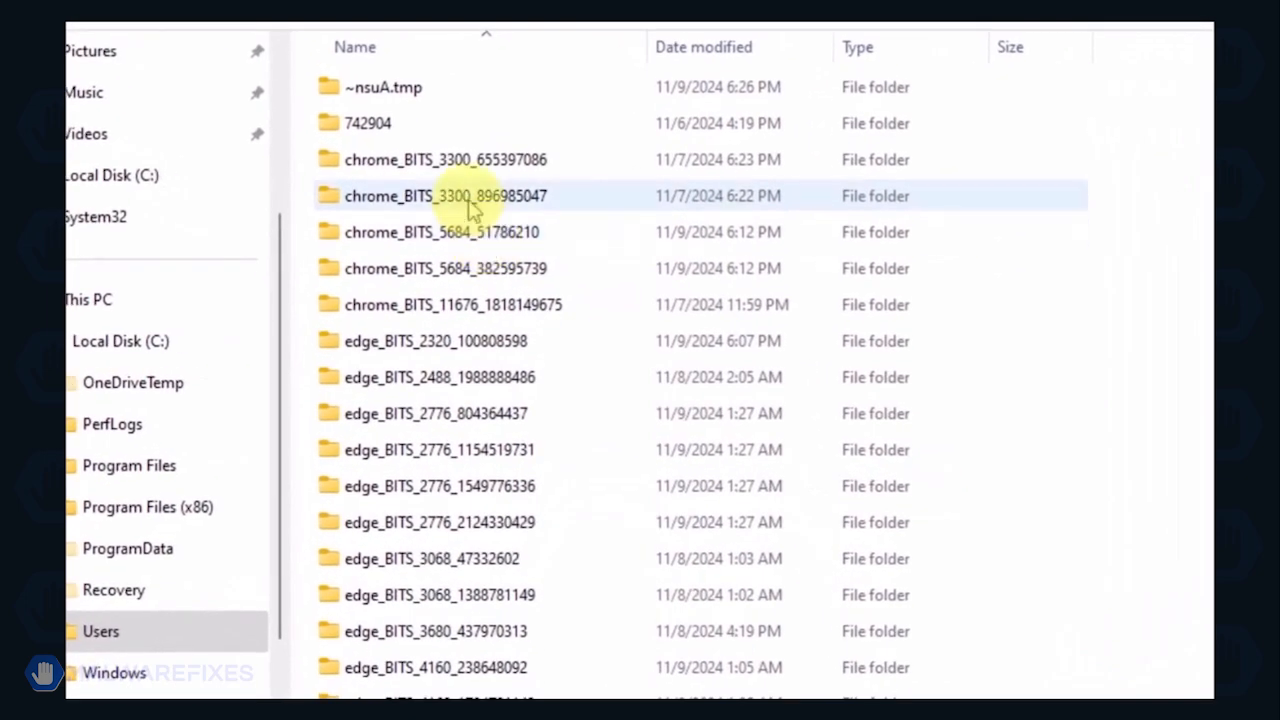
- Delete all files and folders in the Temp folder and clear the remaining selection
key("ctrl+a")
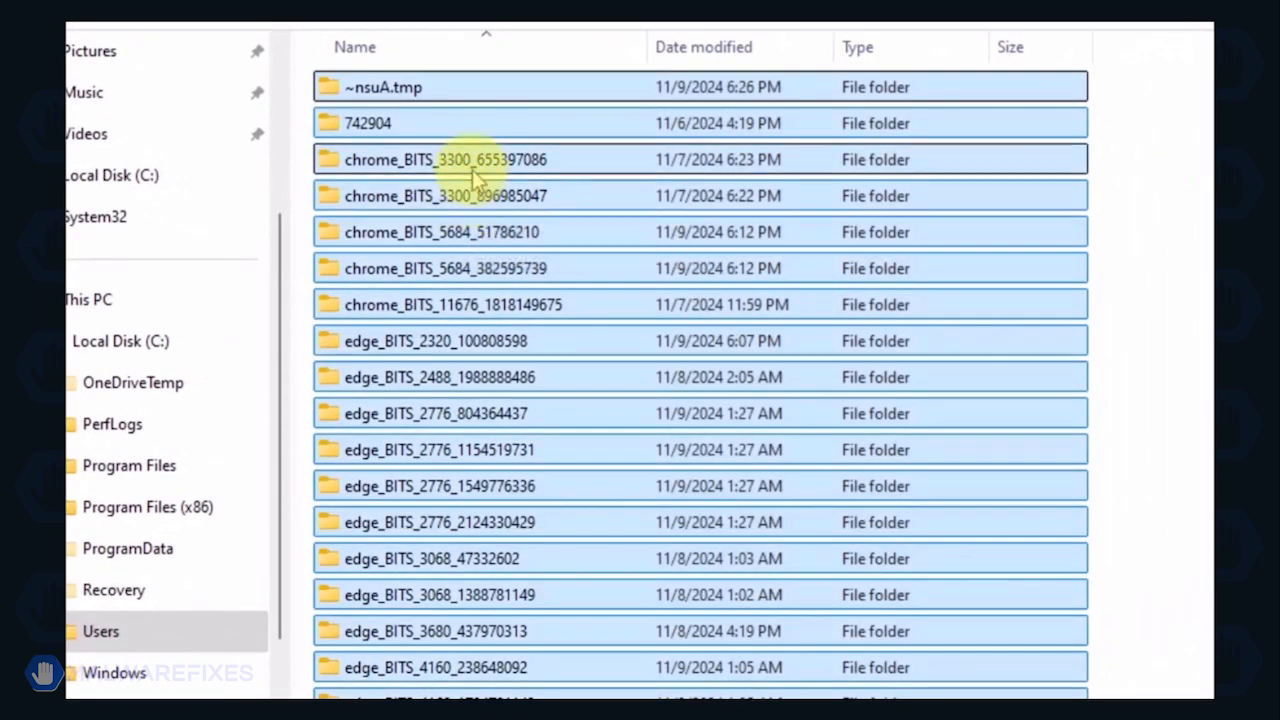
right_click(476, 174)
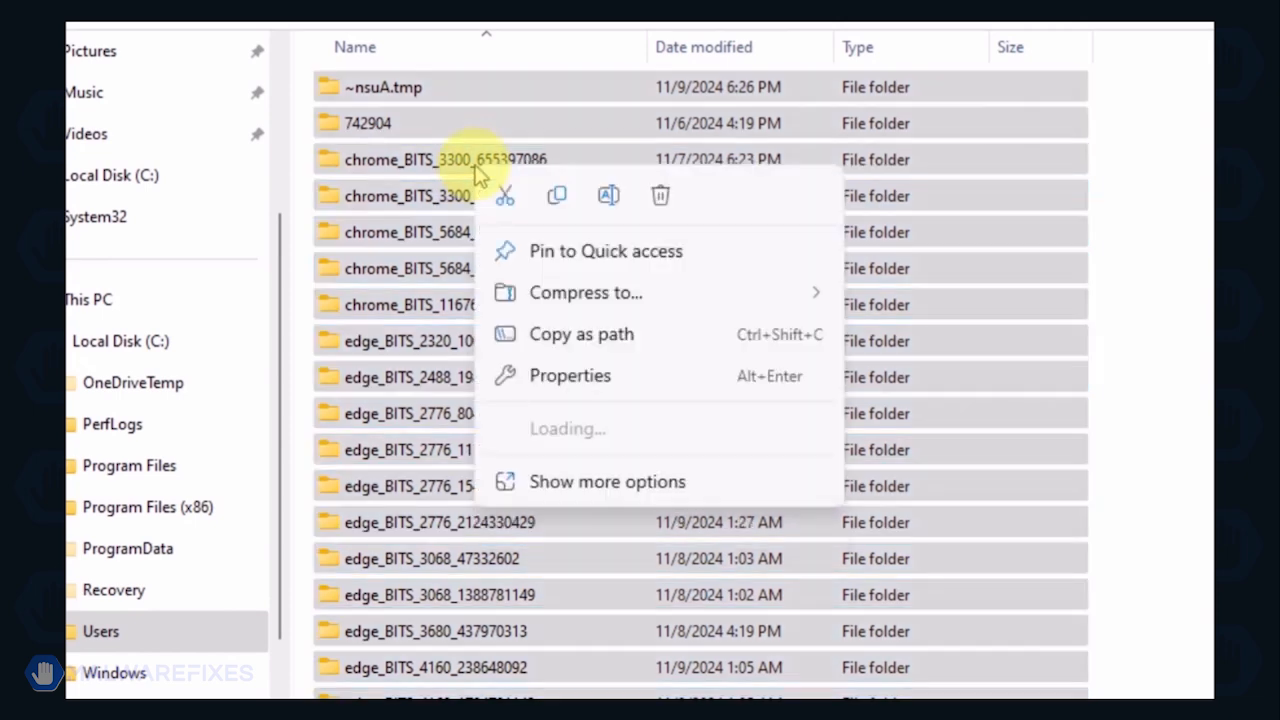
left_click(662, 197)
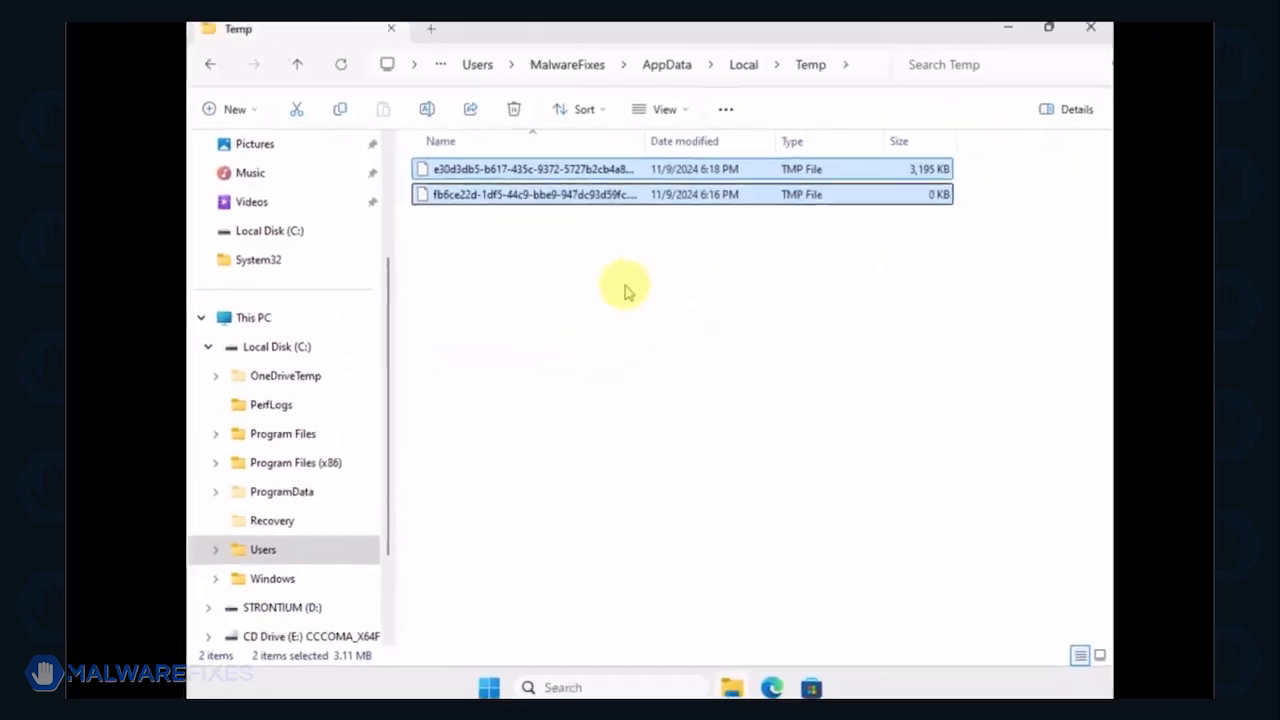
left_click(625, 290)
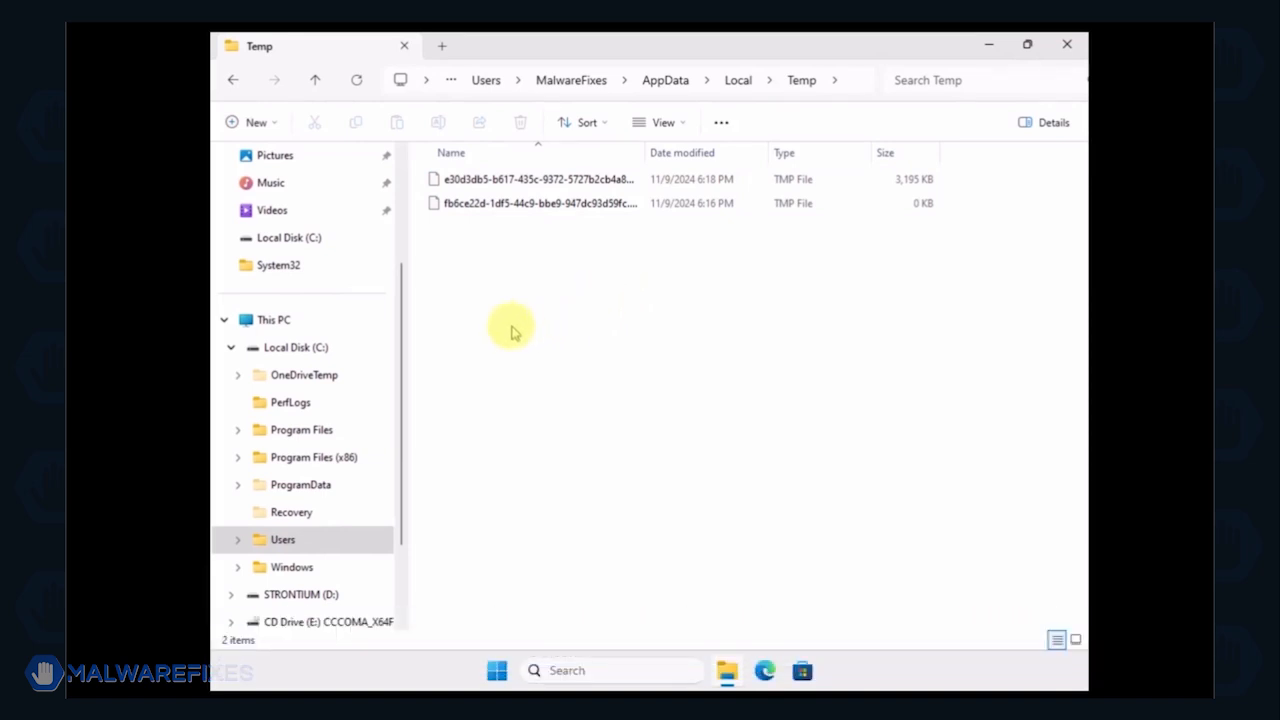
- Go to the folder C:\ProgramData\Microsoft\Windows Defender
left_click(318, 356)
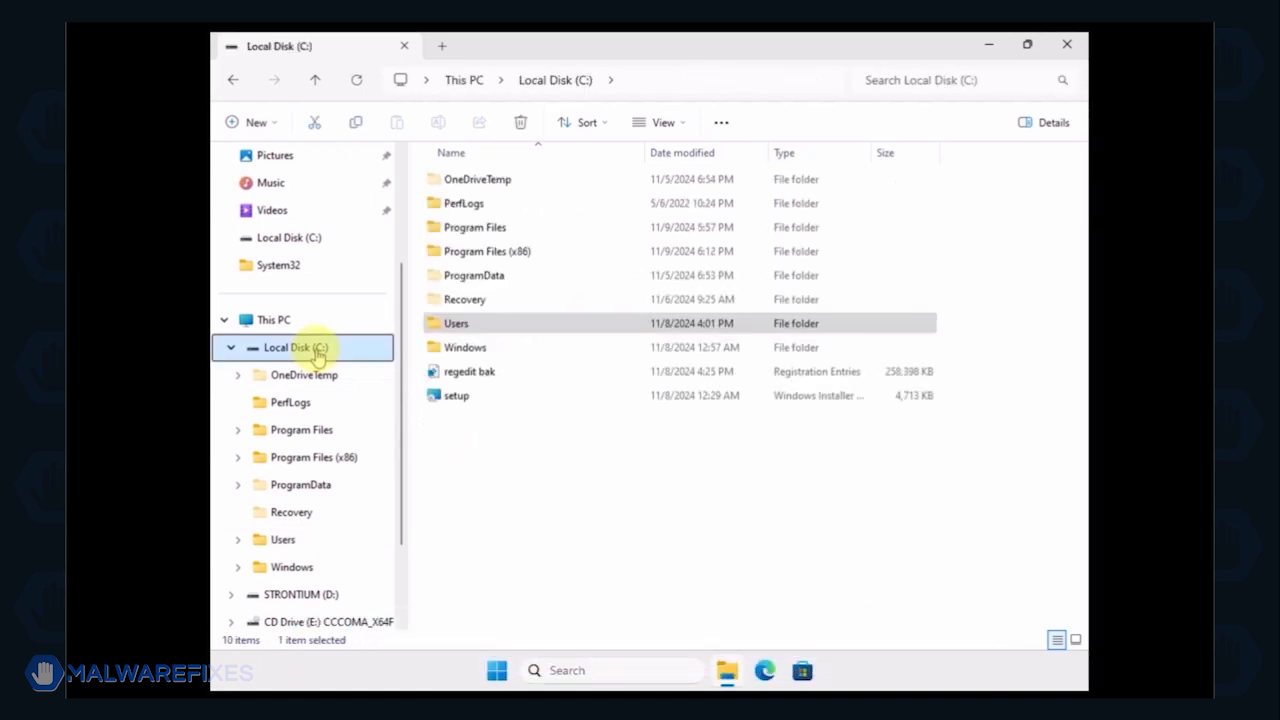
double_click(484, 278)
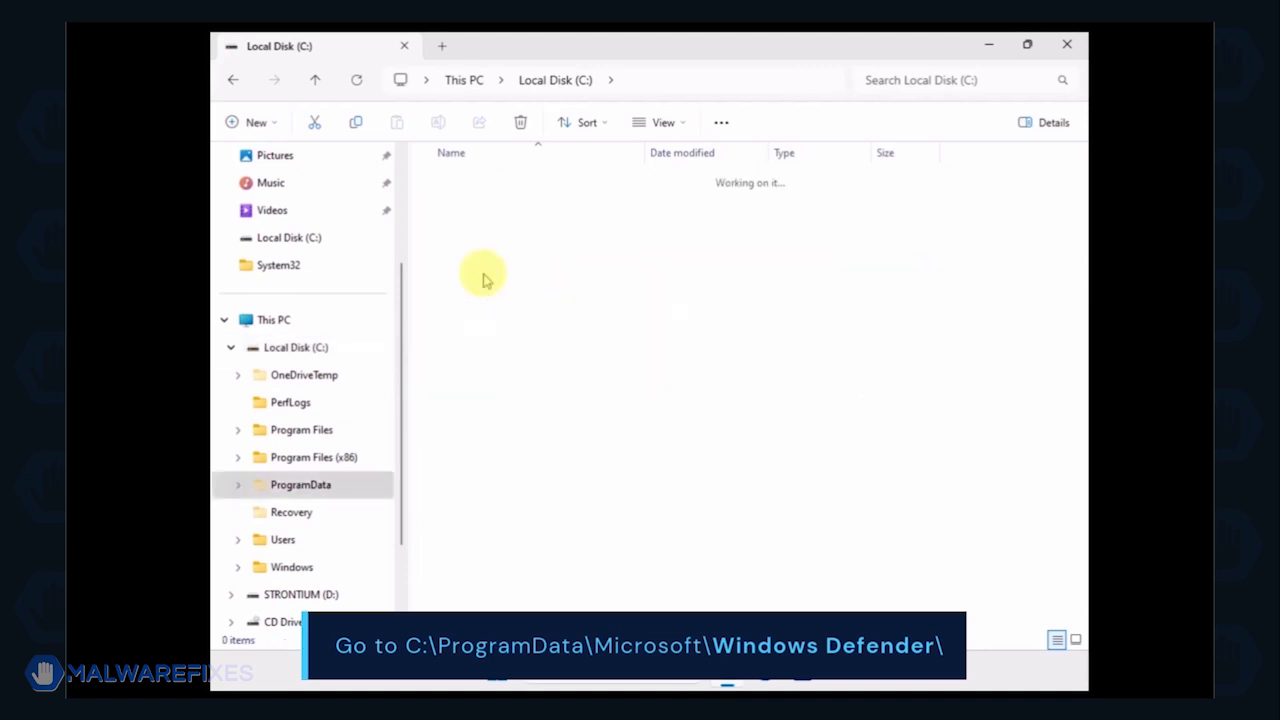
double_click(466, 180)
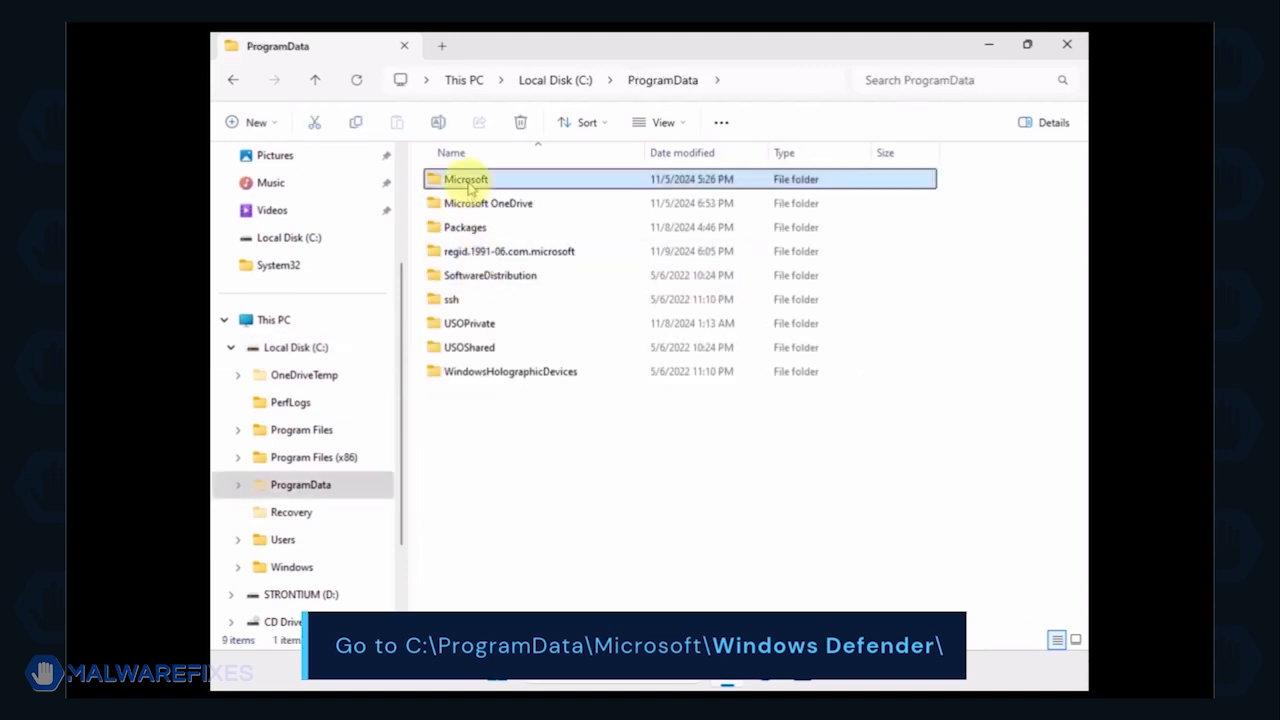
type("win")
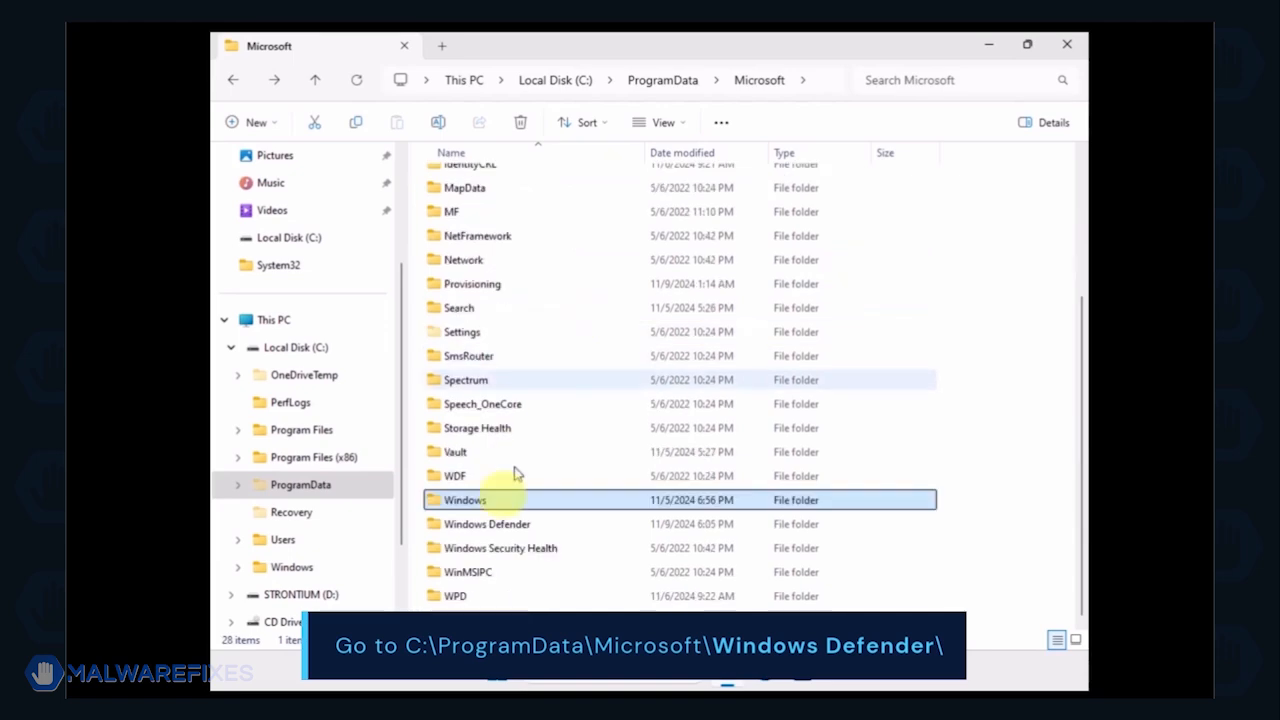
double_click(490, 524)
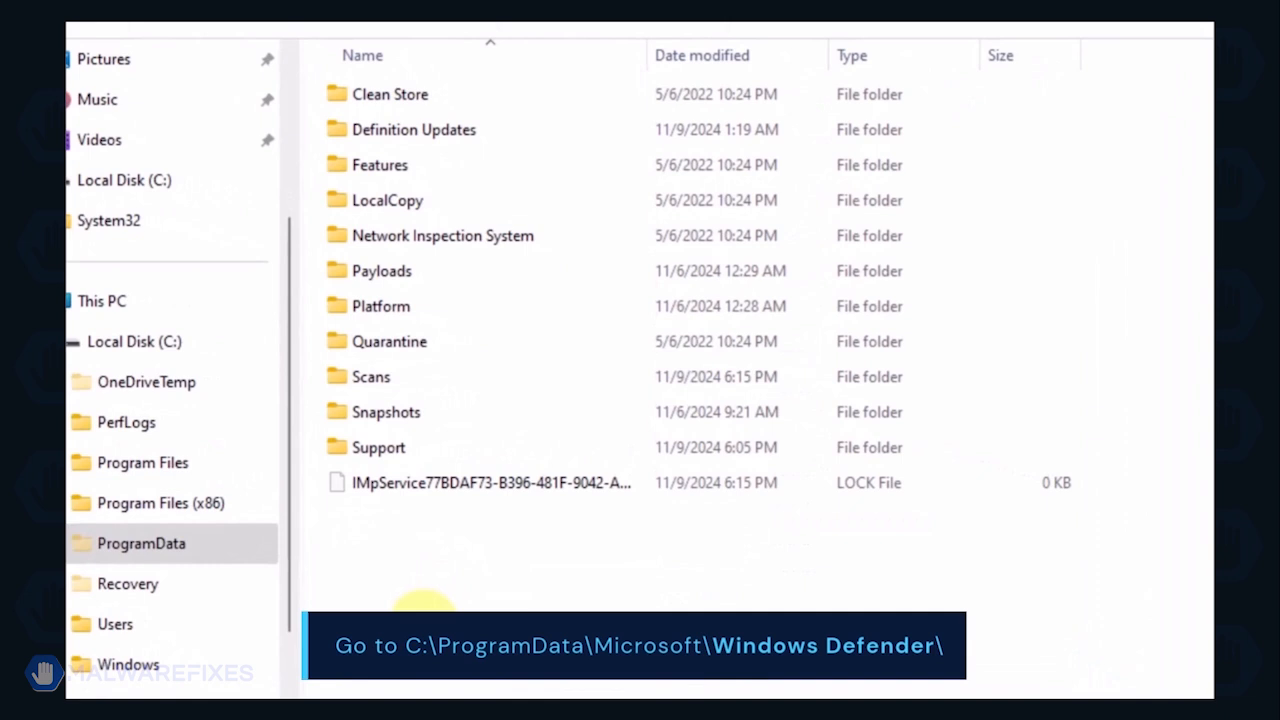
- Delete the Quarantine folder inside the Windows Defender folder
left_click(404, 345)
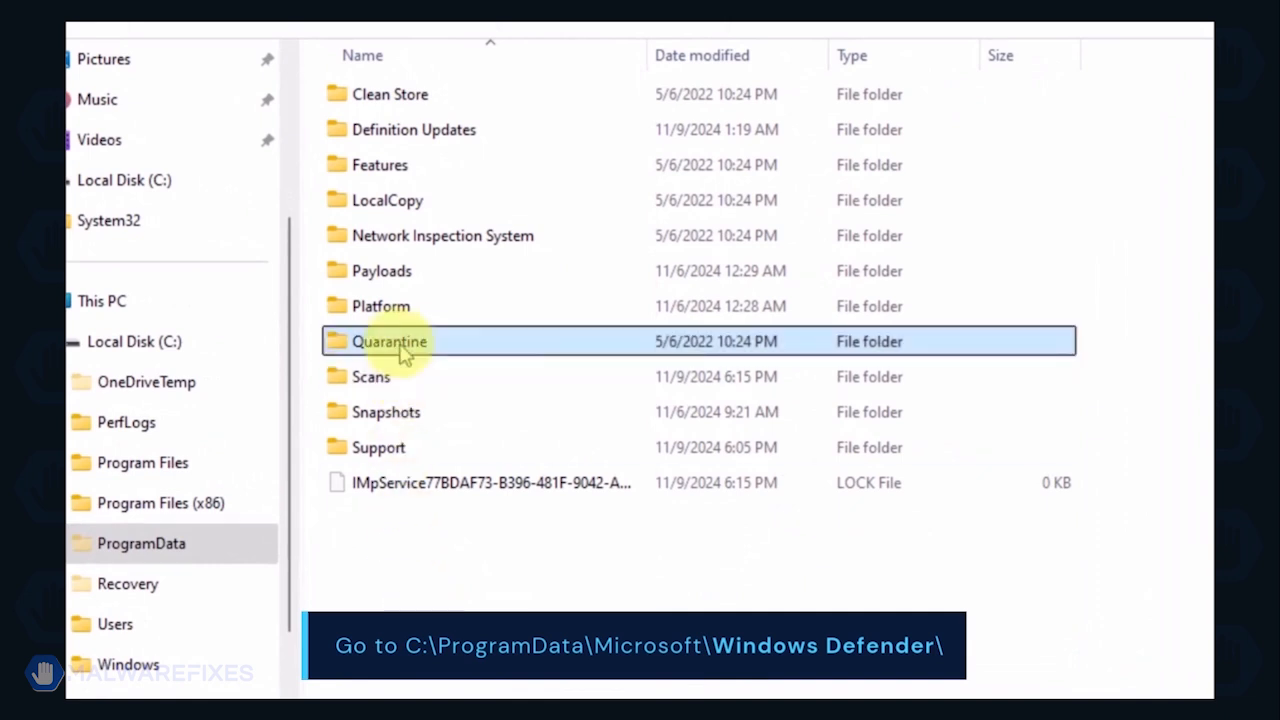
right_click(472, 352)
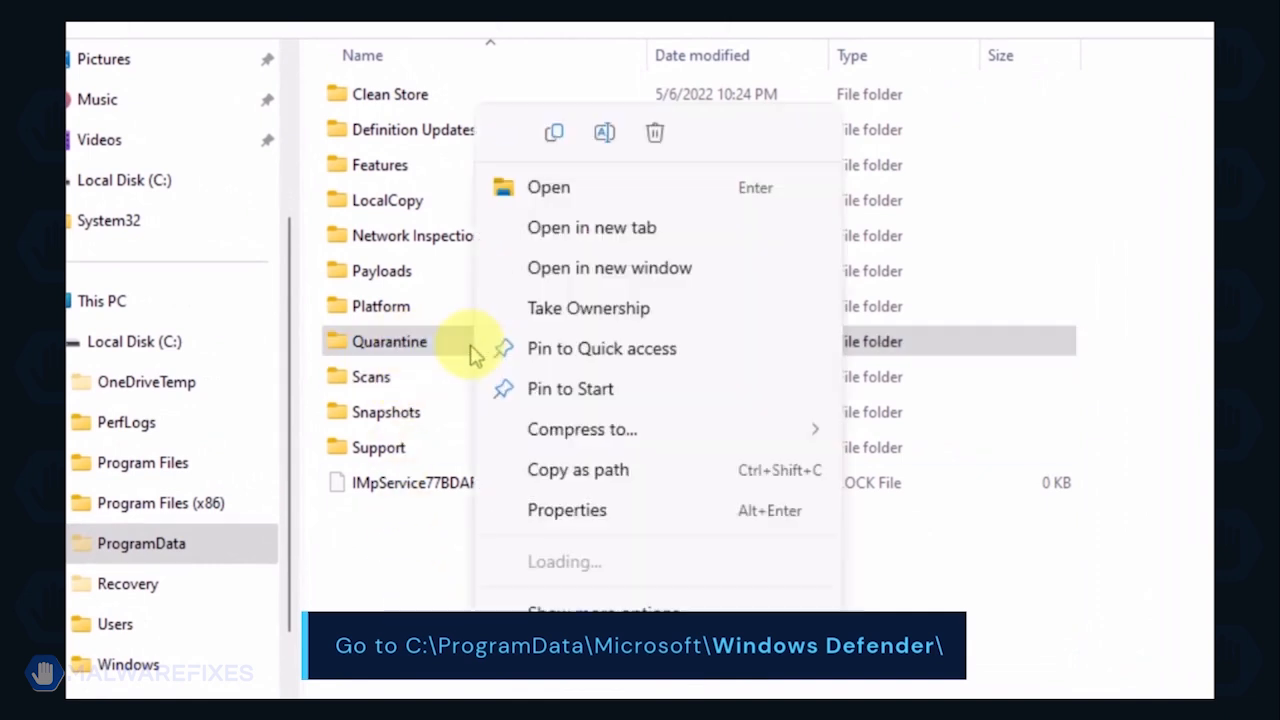
left_click(656, 134)
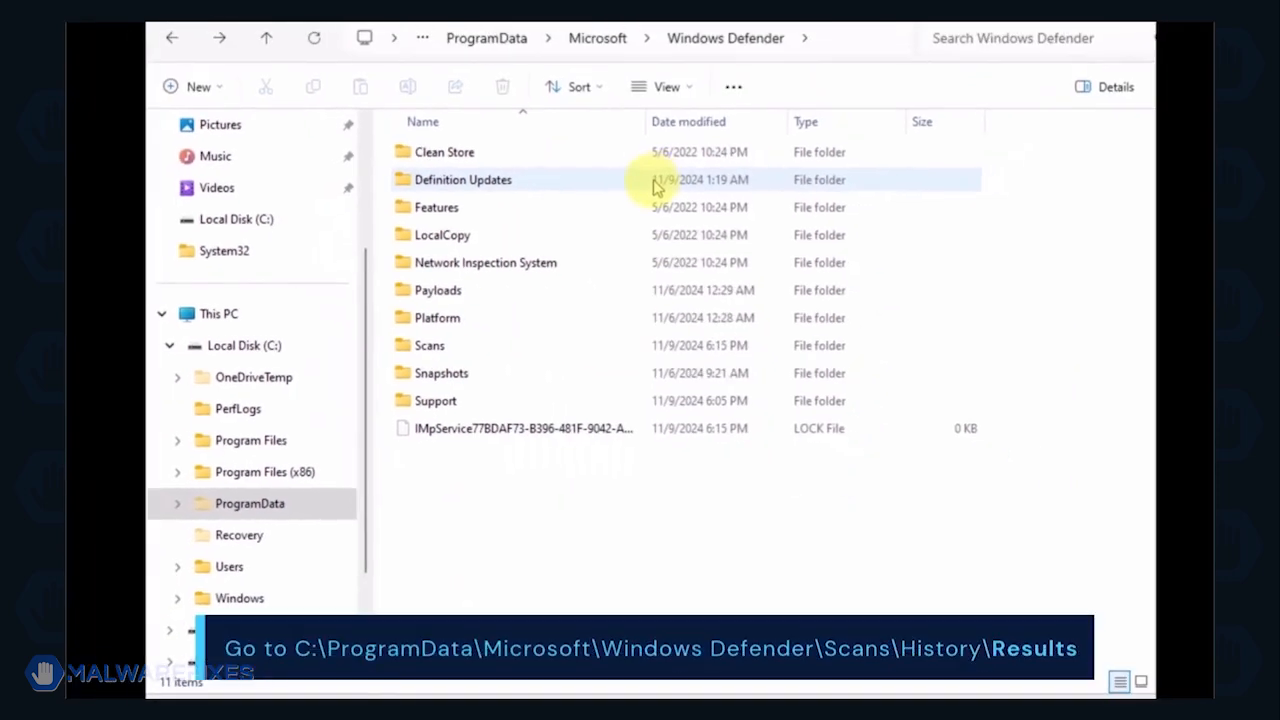
- Delete the Quick and Resource folders inside C:\ProgramData\Microsoft\Windows Defender\Scans\History\Results
double_click(485, 352)
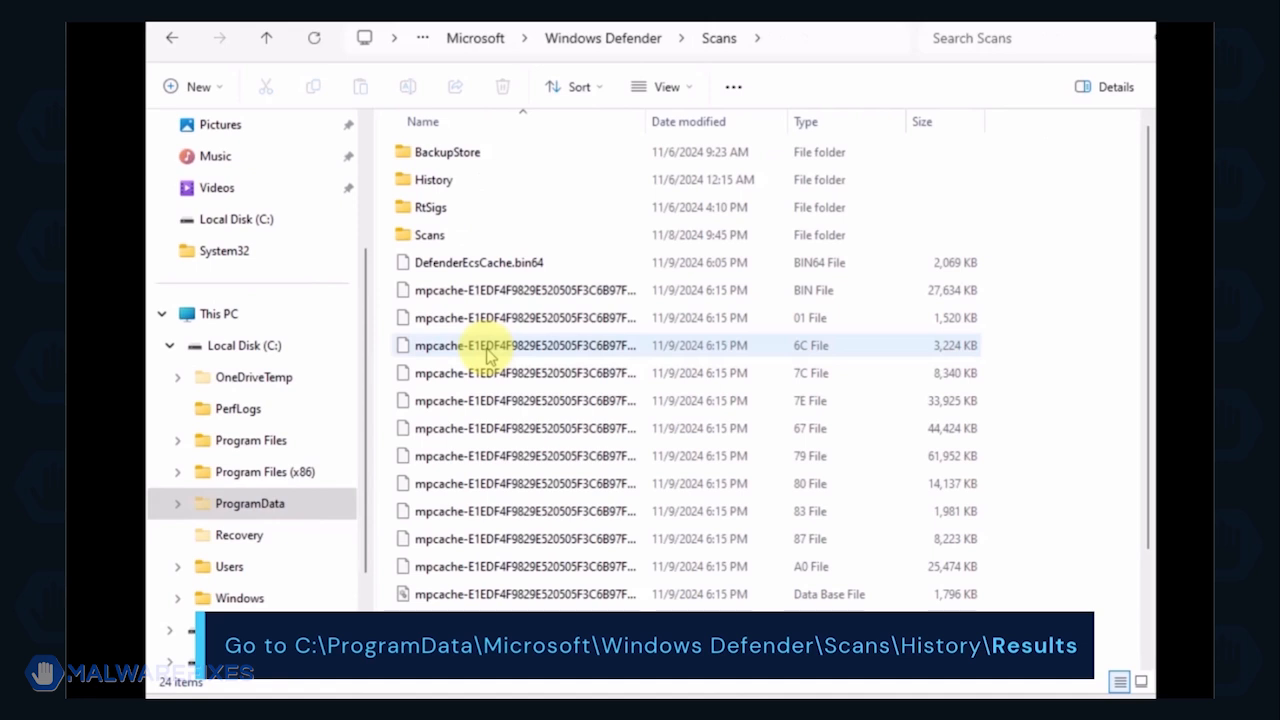
double_click(432, 180)
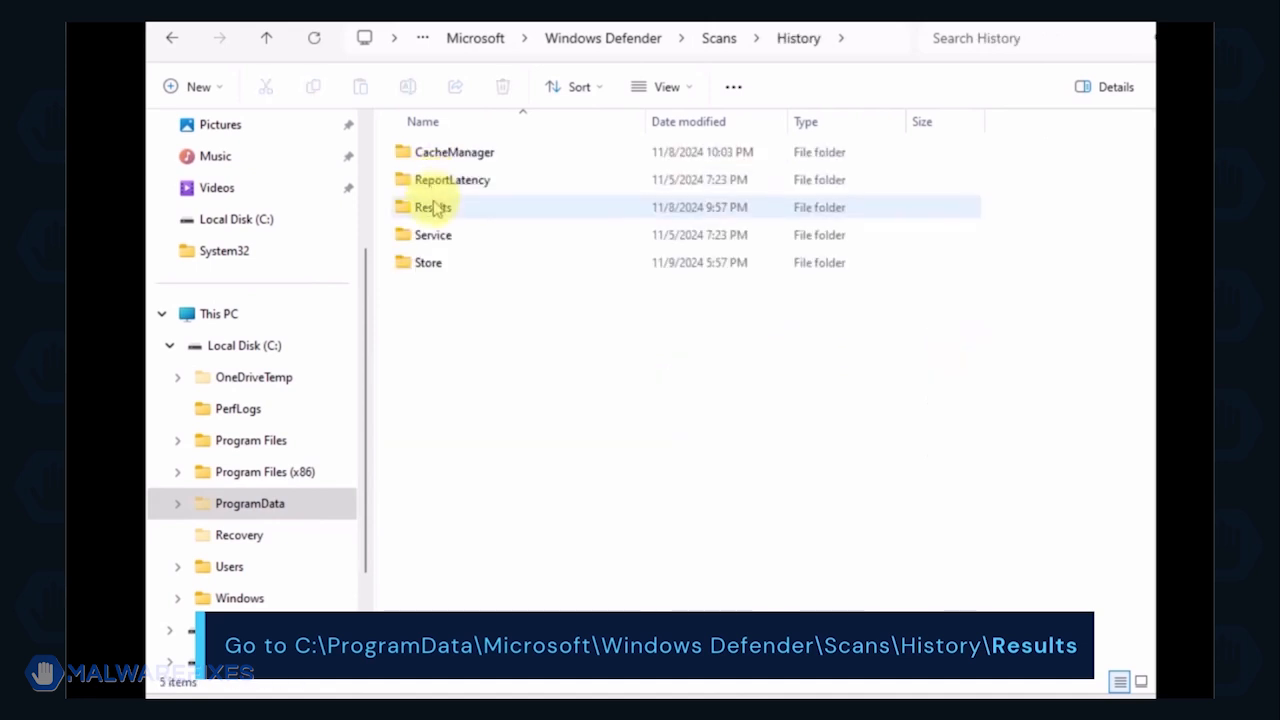
double_click(434, 208)
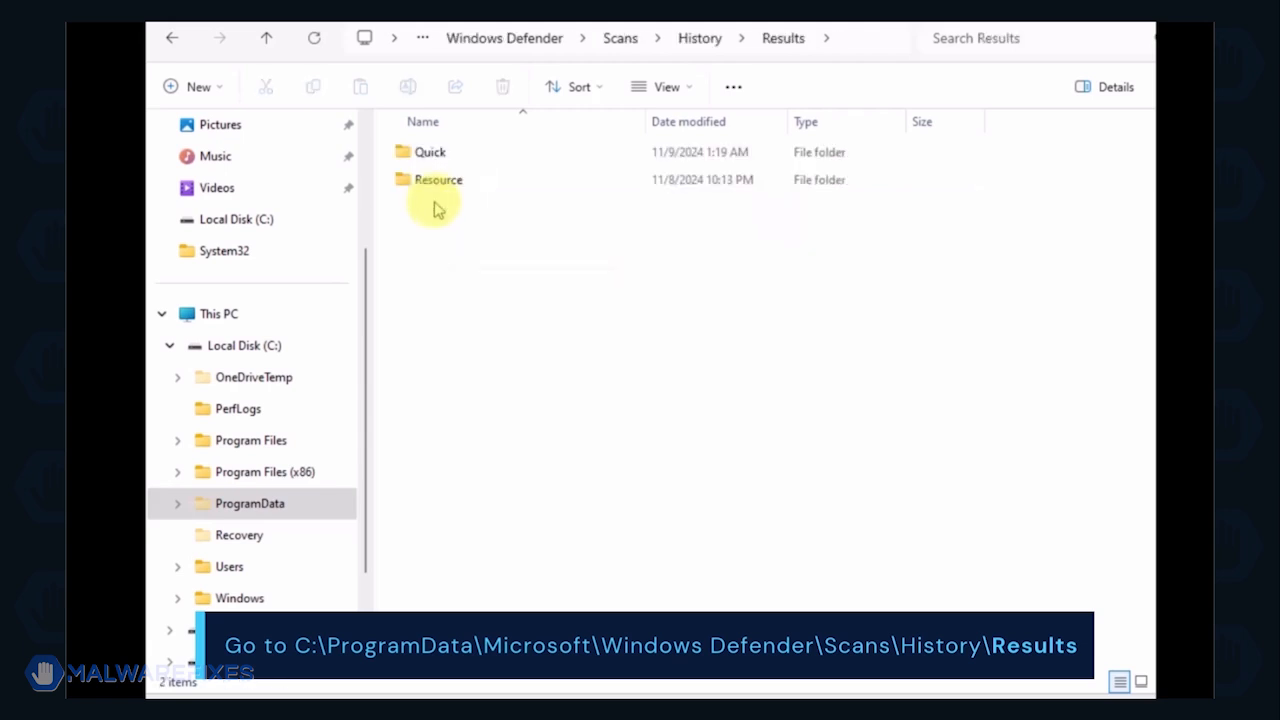
key("ctrl+a")
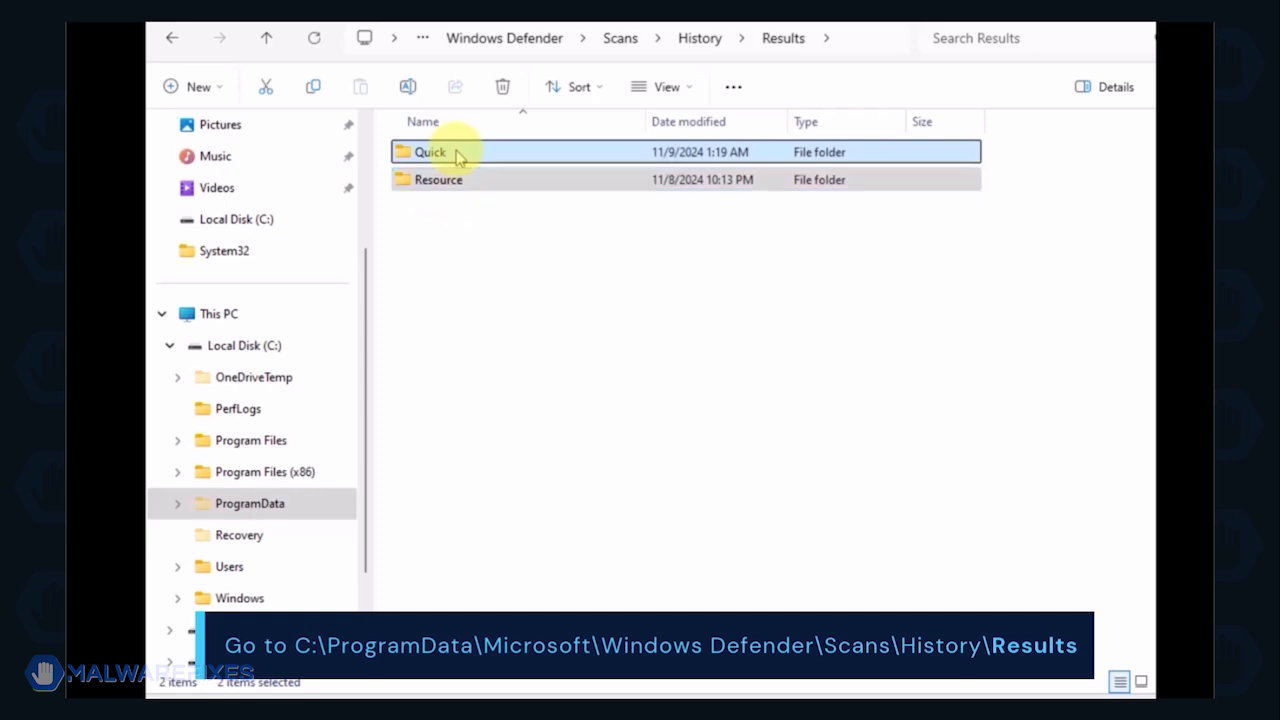
right_click(457, 155)
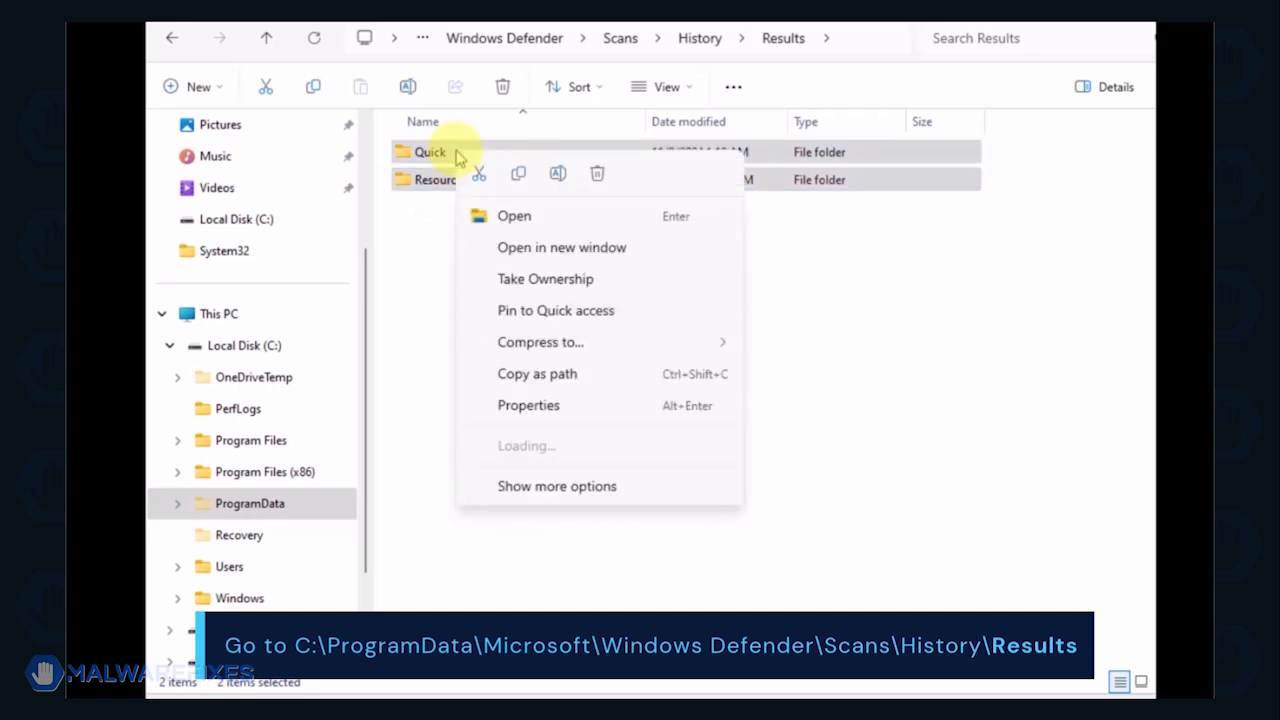
left_click(594, 176)
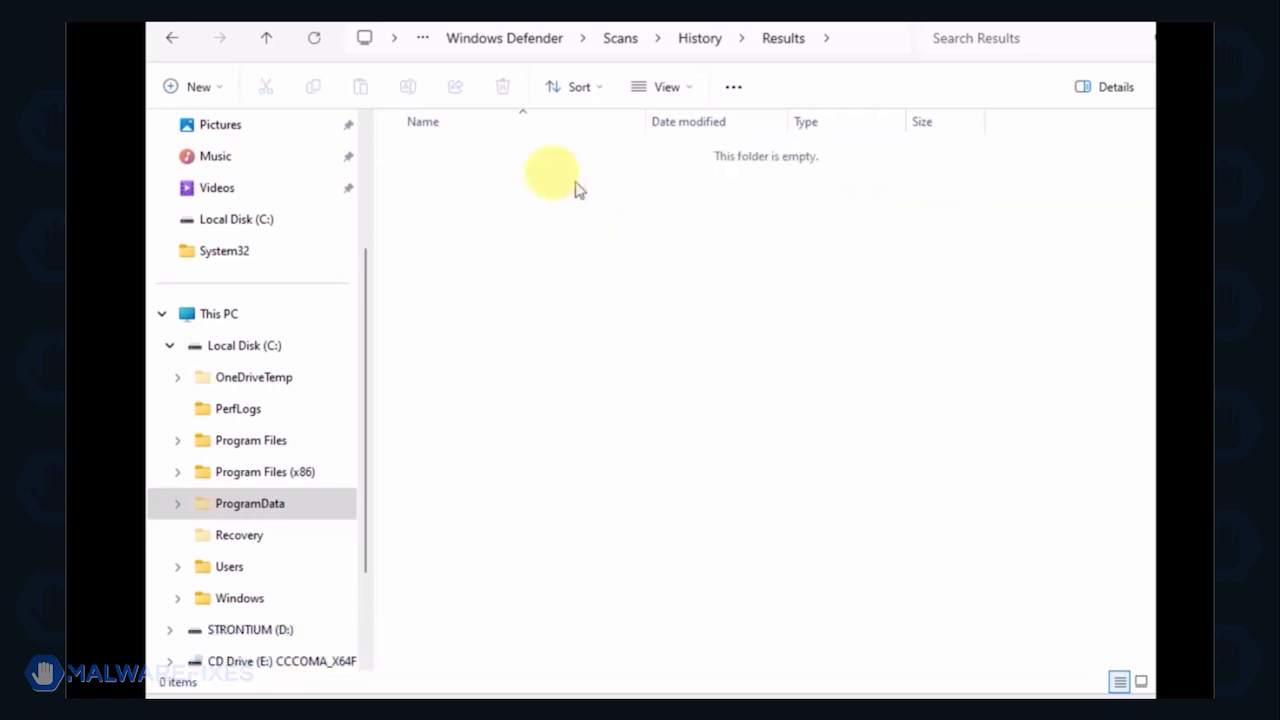
- Delete the Unknown text document from the Service folder inside Scans\History and close File Explorer
left_click(167, 38)
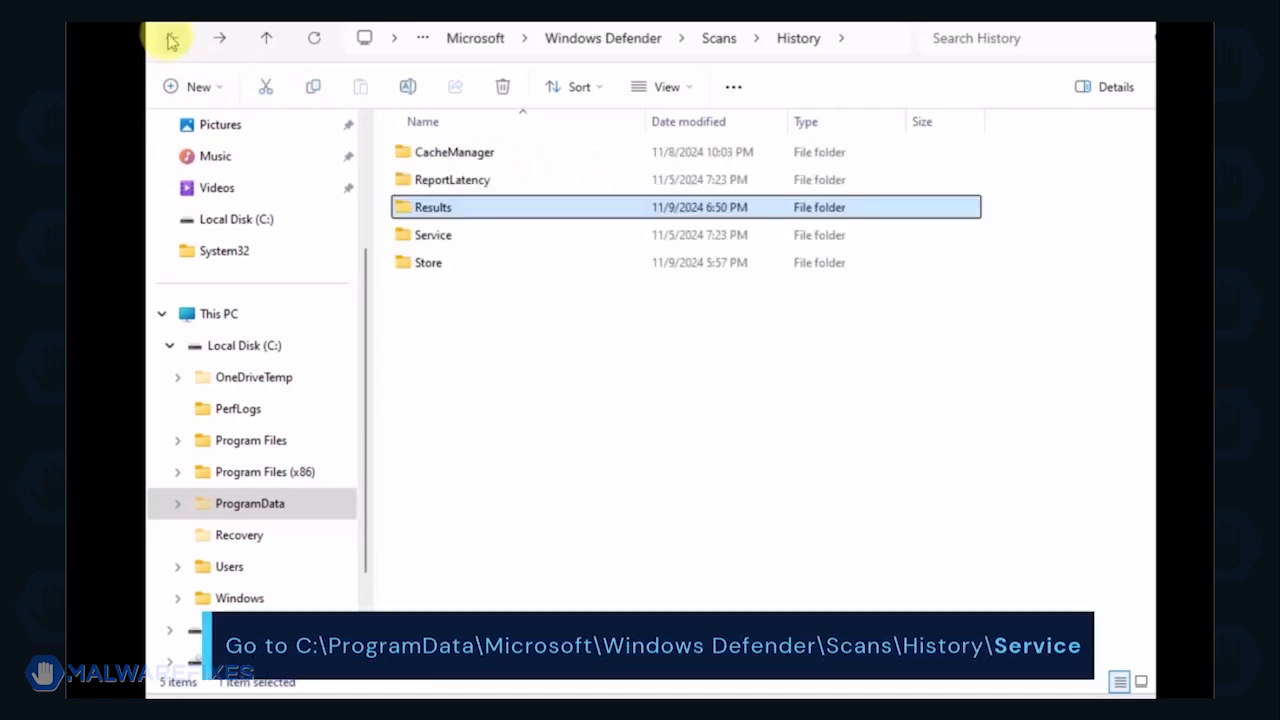
double_click(437, 235)
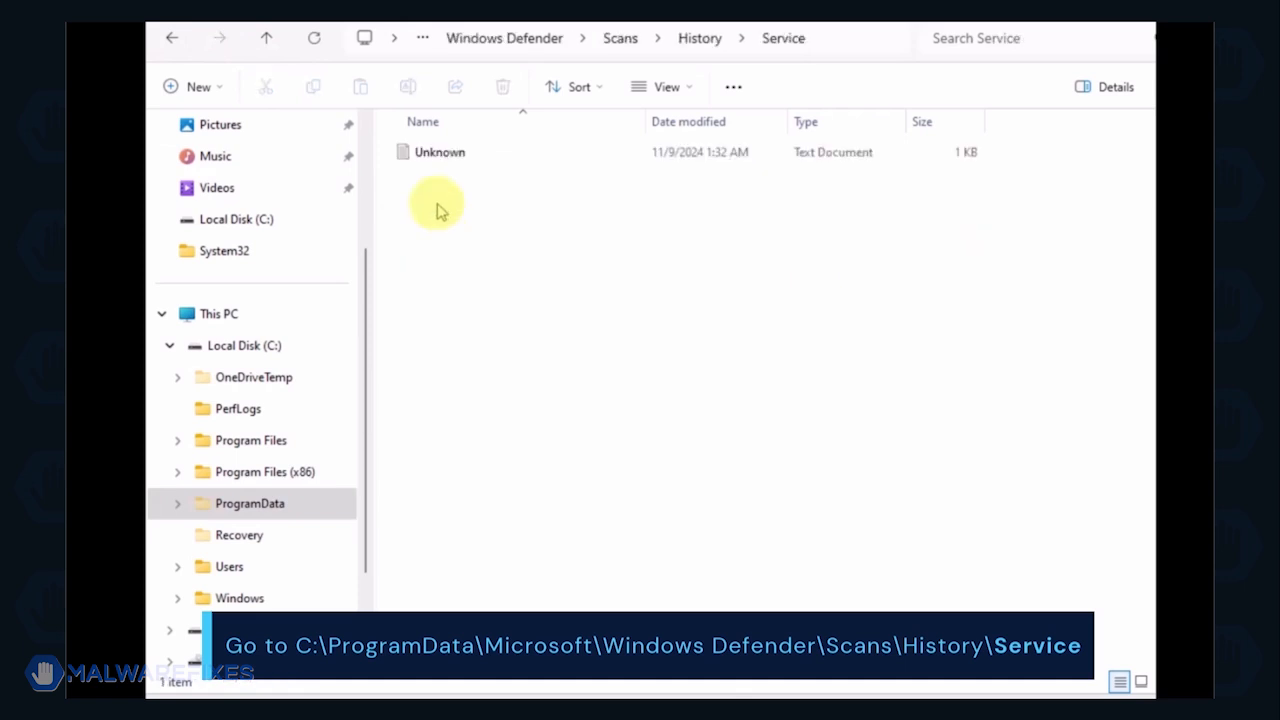
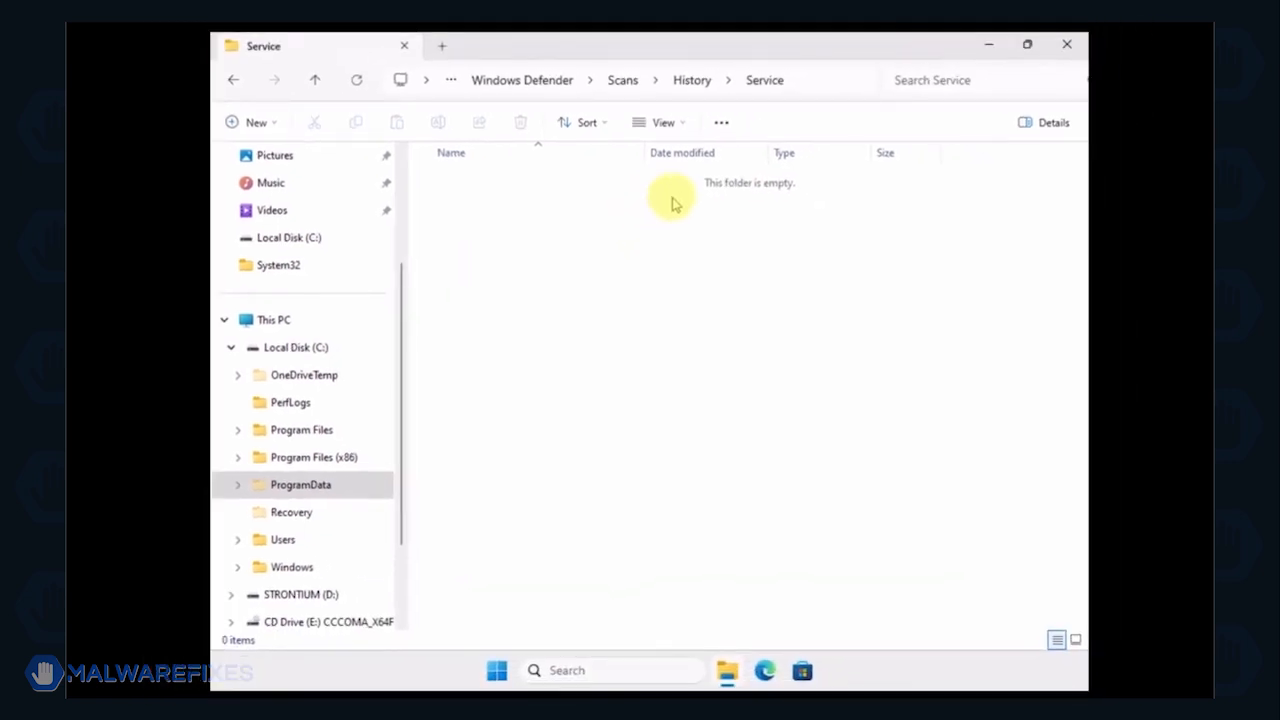
left_click(1068, 46)
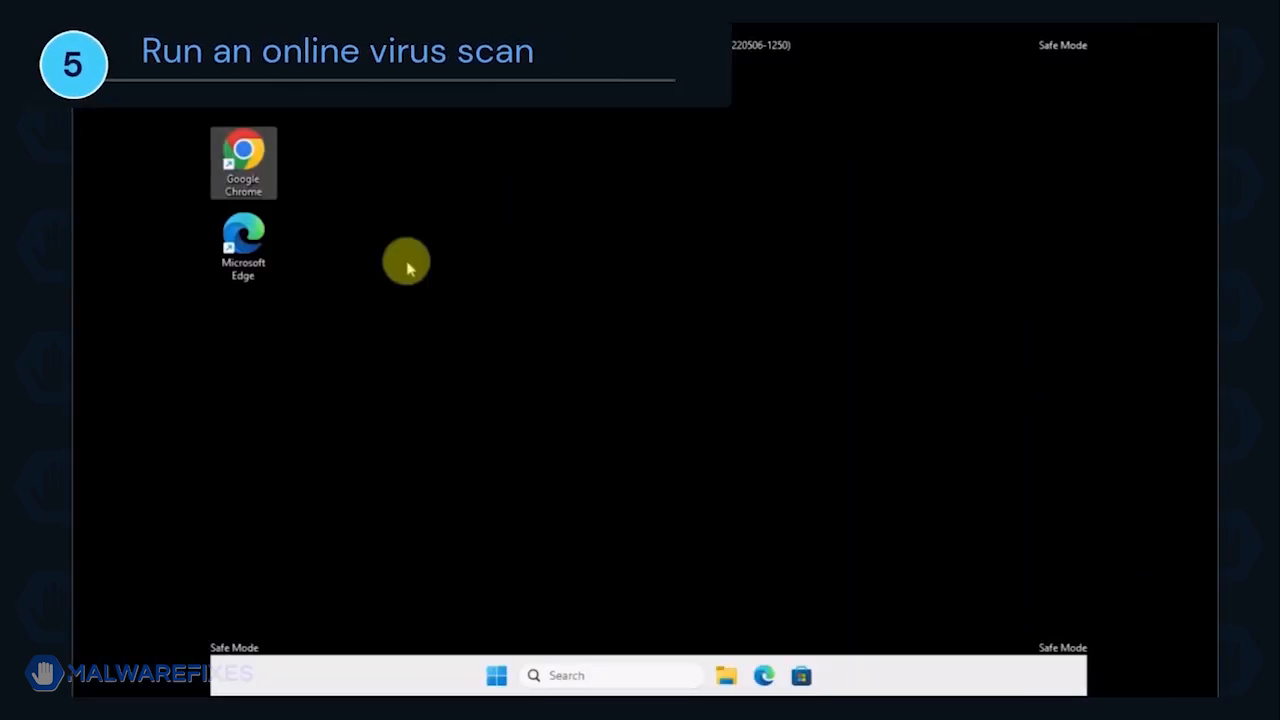
- Switch to Google Chrome and search the web for "eSET's Free Online Scanner"
double_click(266, 166)
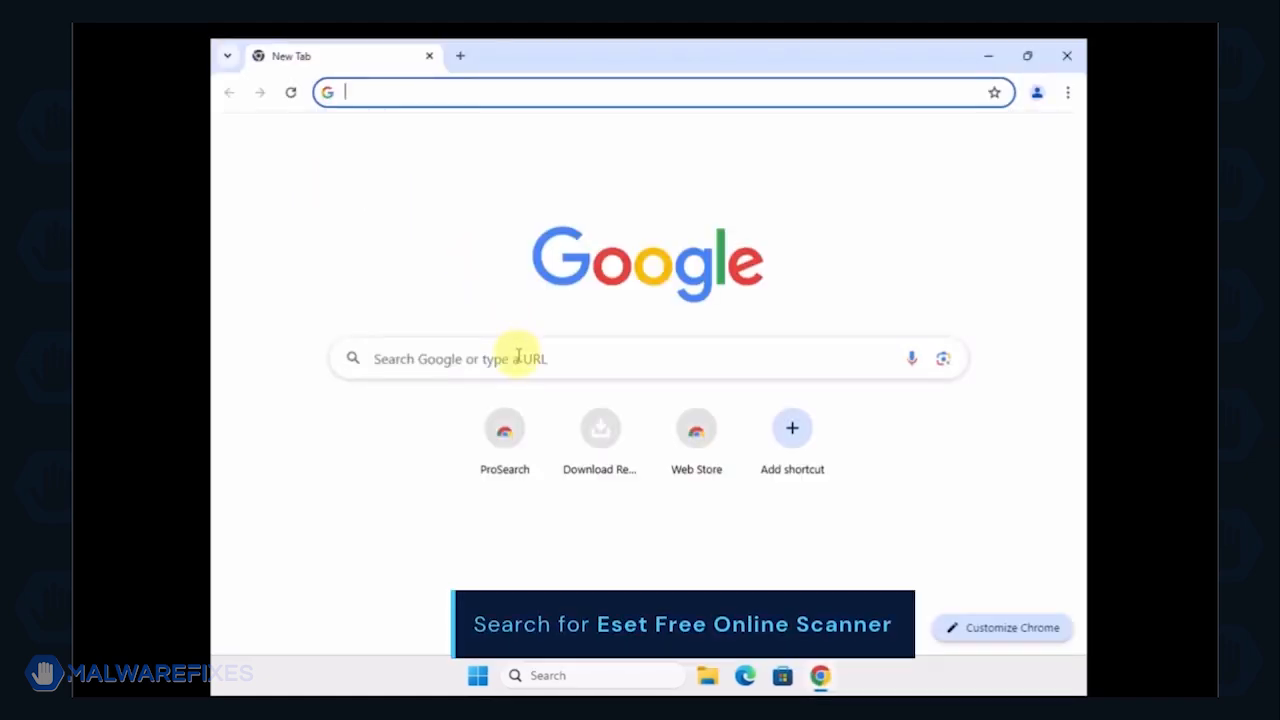
left_click(518, 357)
type("eSET's Free Online Scanner")
key("Return")
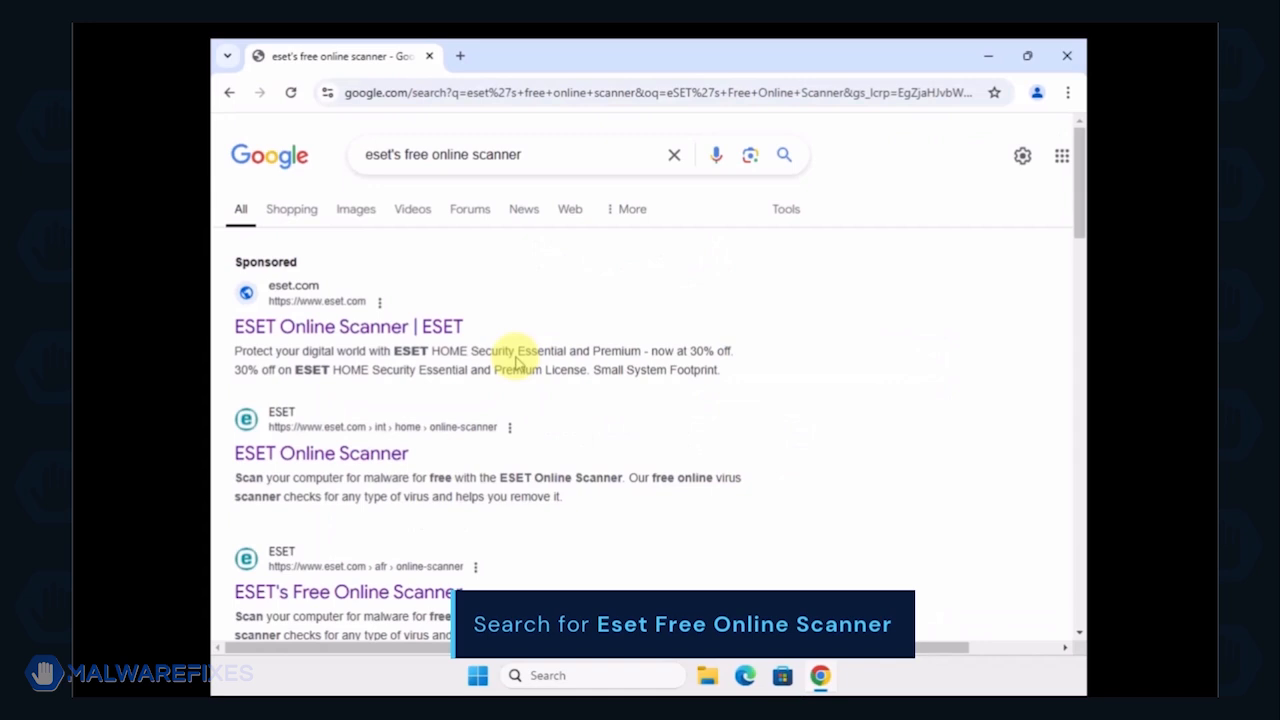
- Download the one-time scan from the ESET's Free Online Scanner page and run esetonlinescanner from its download folder
scroll(515, 360, "down", 3)
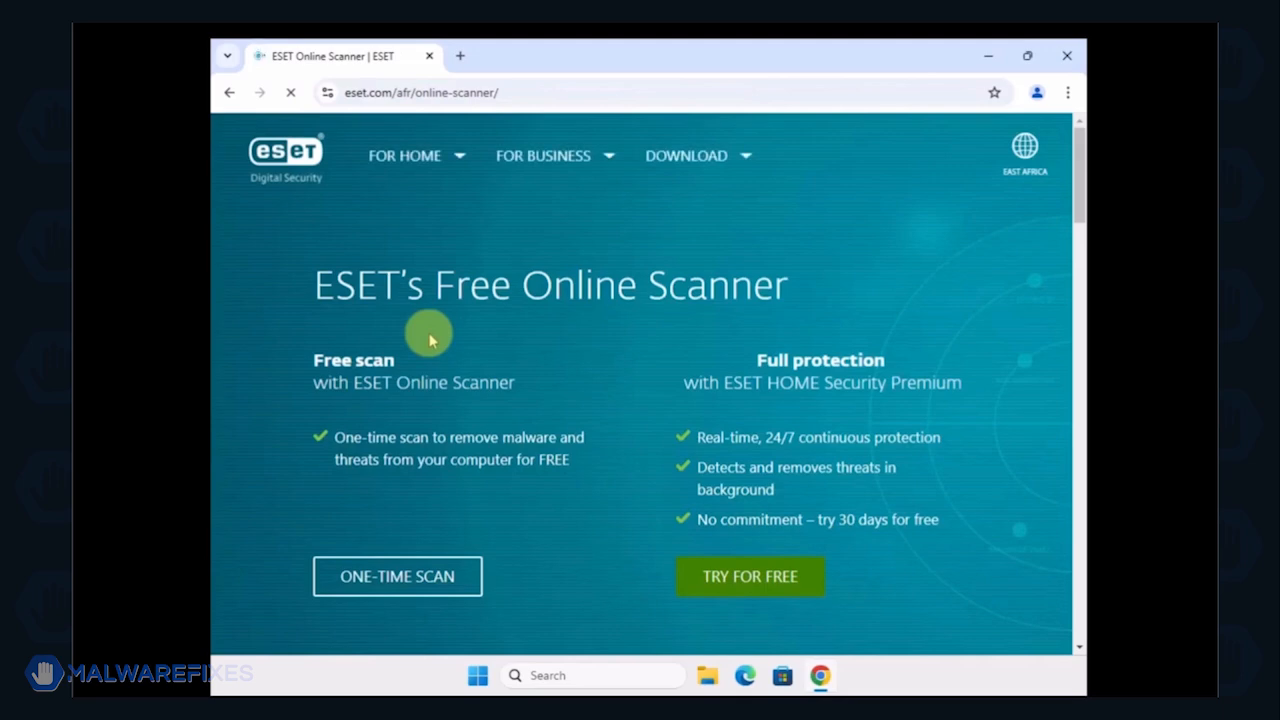
left_click(410, 578)
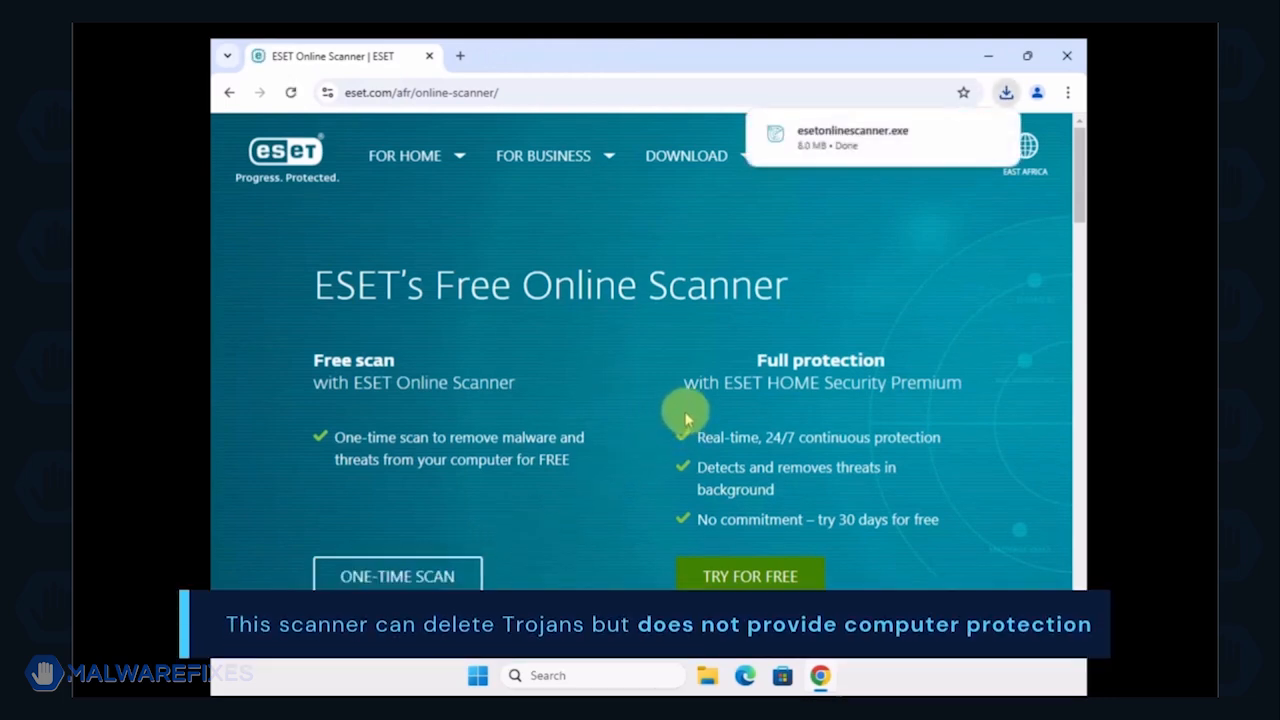
mouse_move(973, 150)
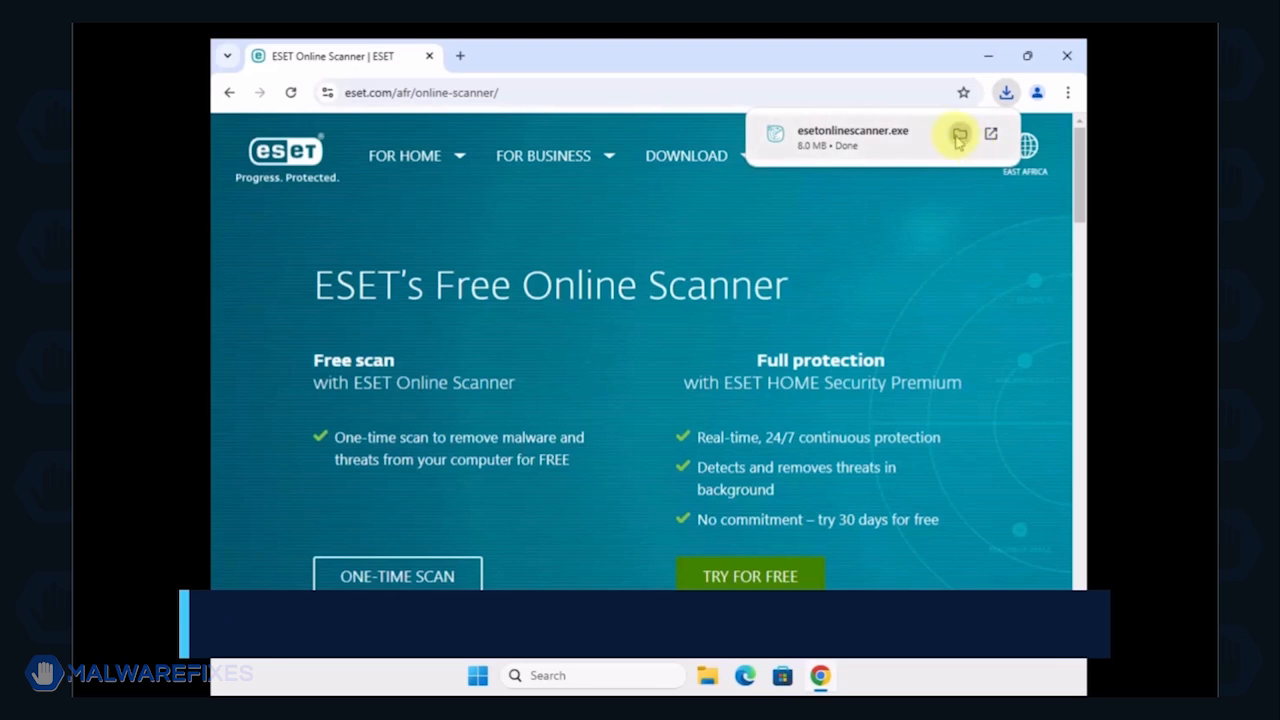
left_click(960, 134)
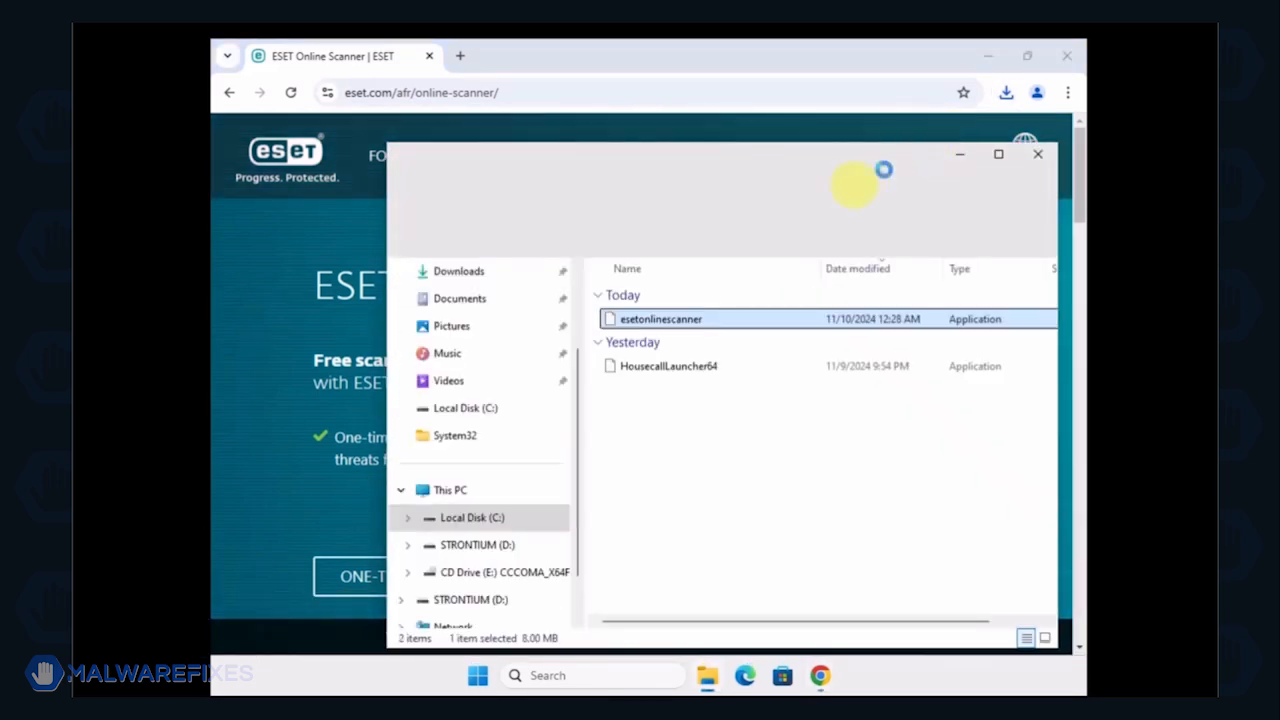
right_click(713, 324)
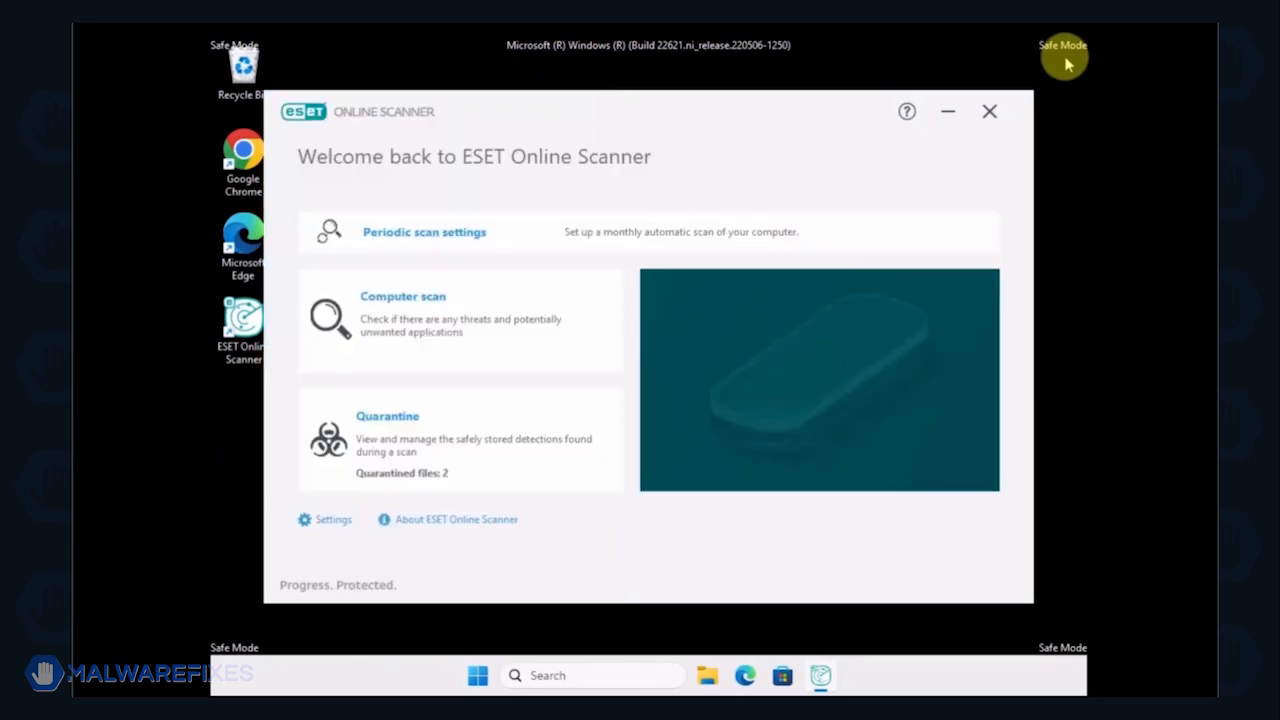
- Run a full computer scan with detection of potentially unwanted applications disabled, and close the scanner without submitting an email address
left_click(428, 328)
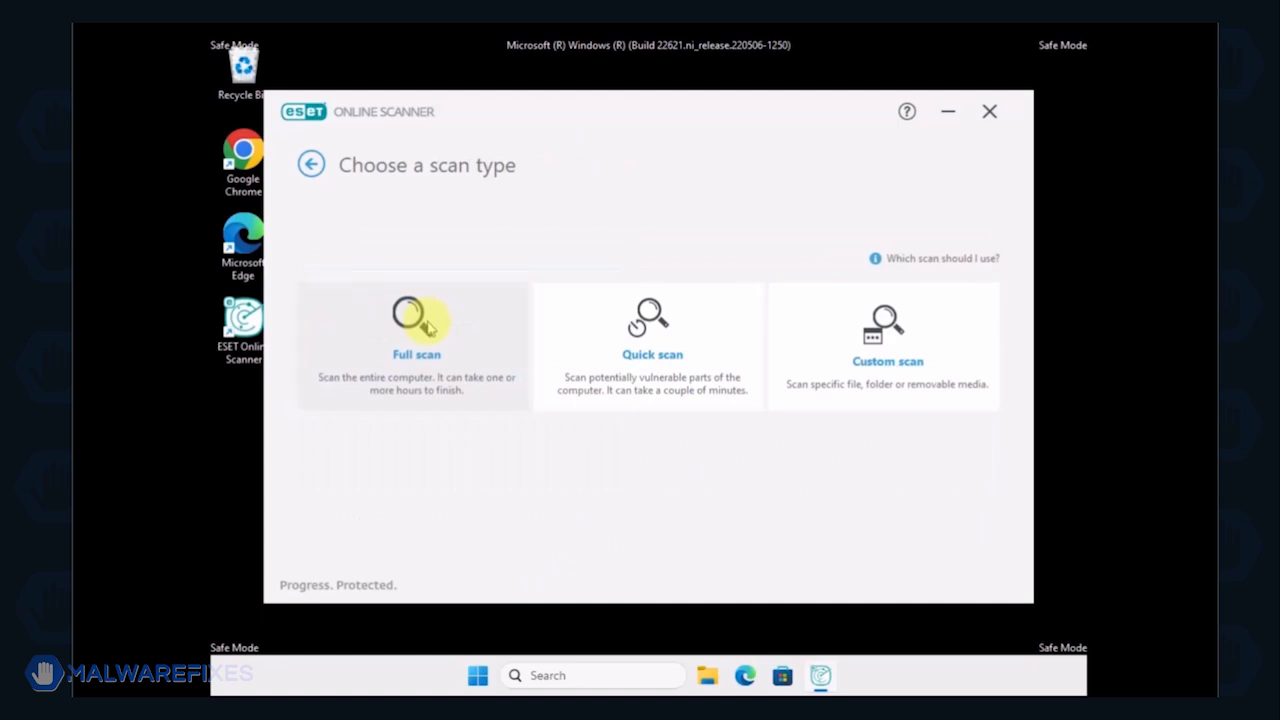
left_click(428, 328)
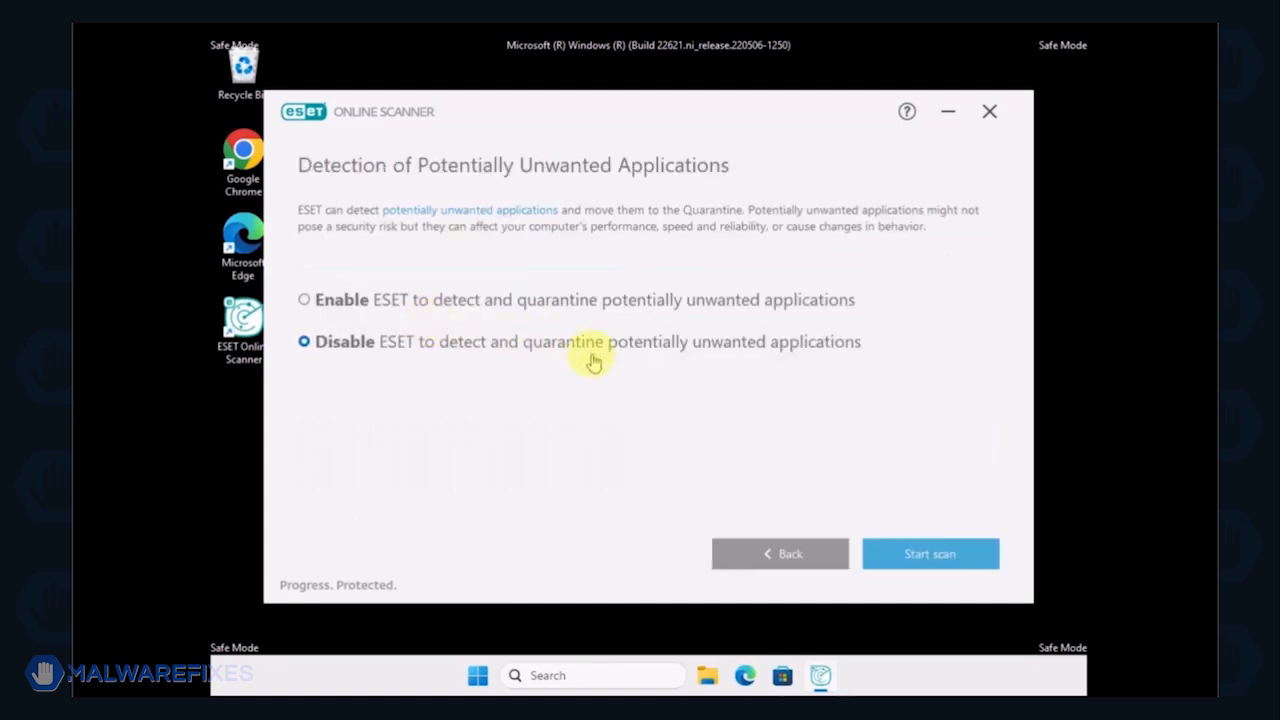
left_click(950, 566)
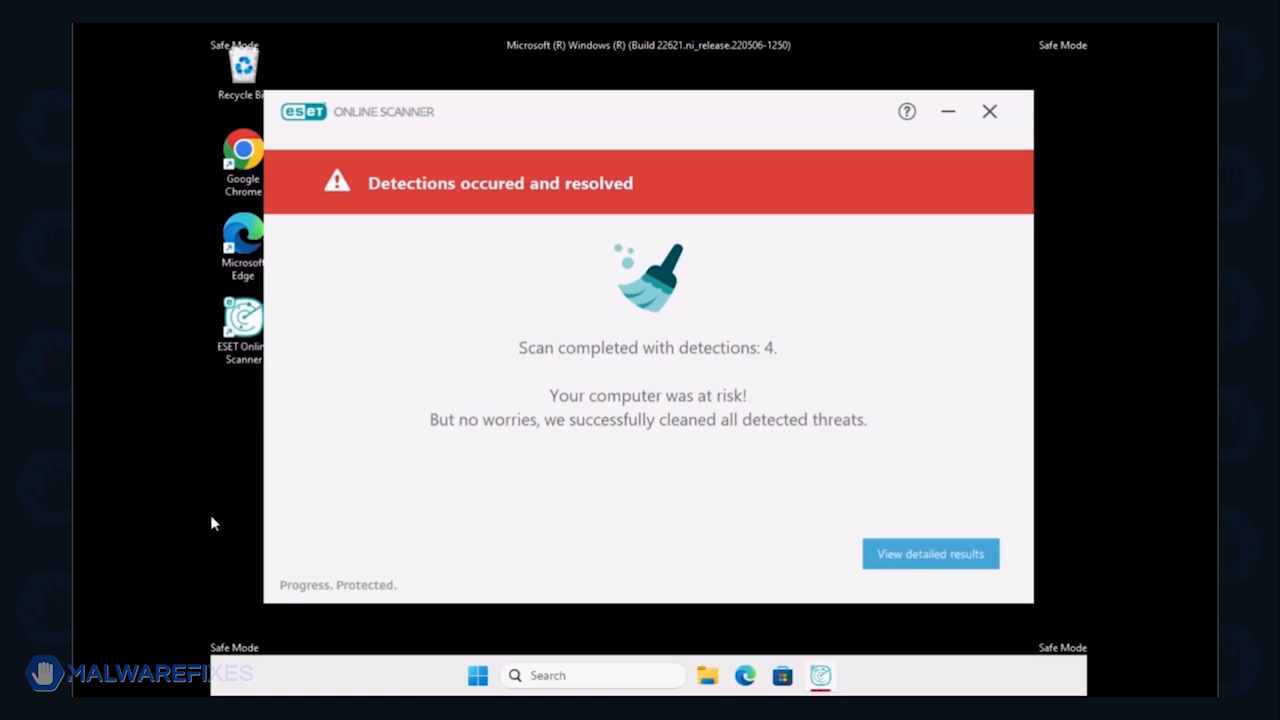
left_click(946, 563)
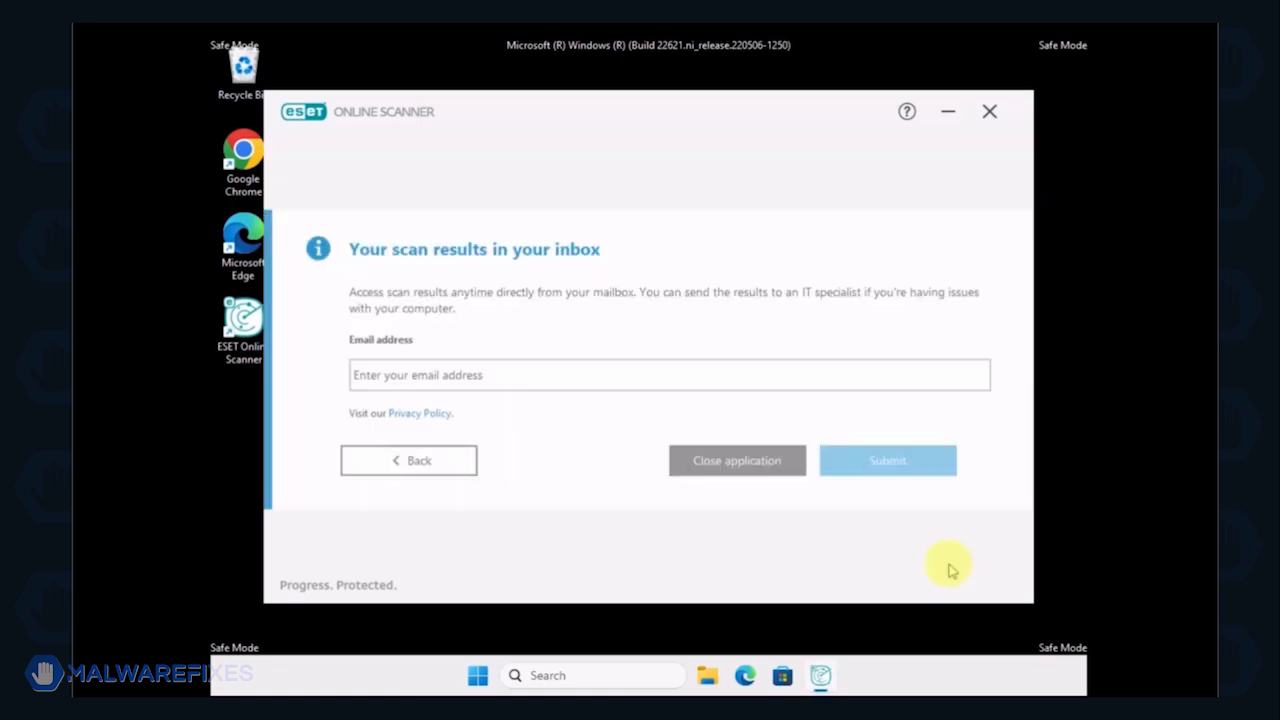
left_click(733, 463)
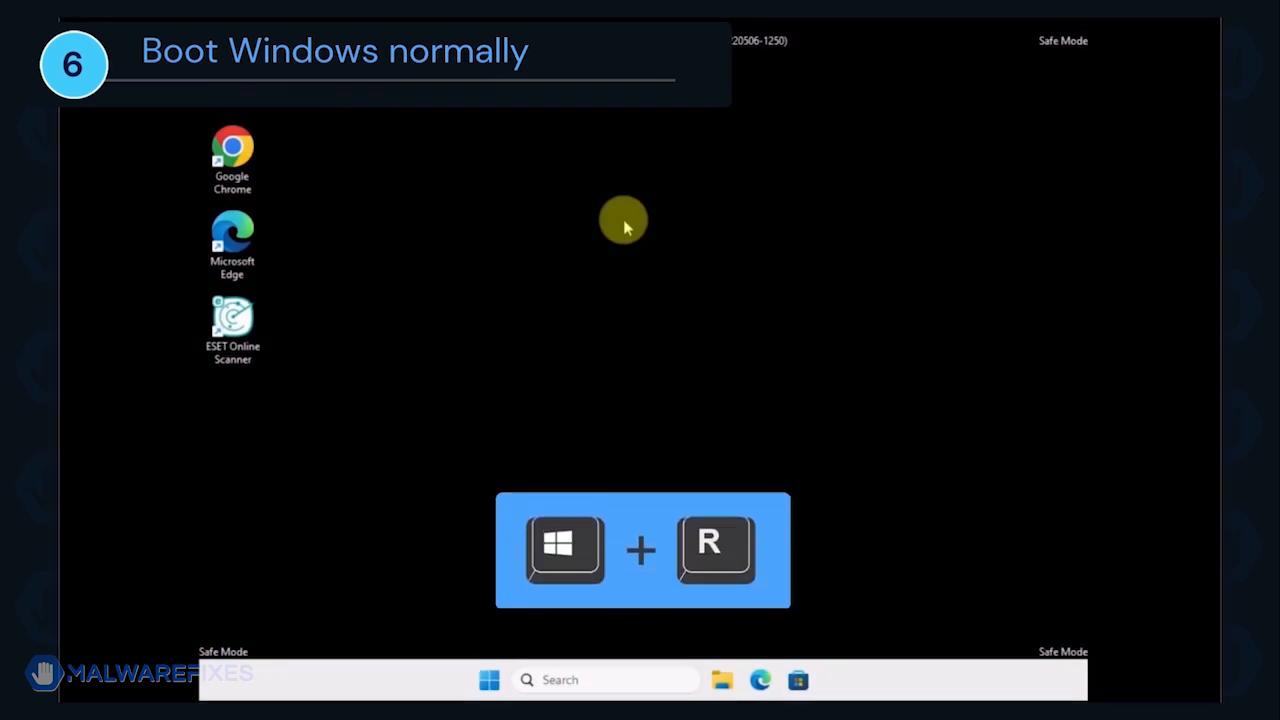
- Set the startup selection to Normal startup in System Configuration (msconfig), apply it and restart the computer
key("super+r")
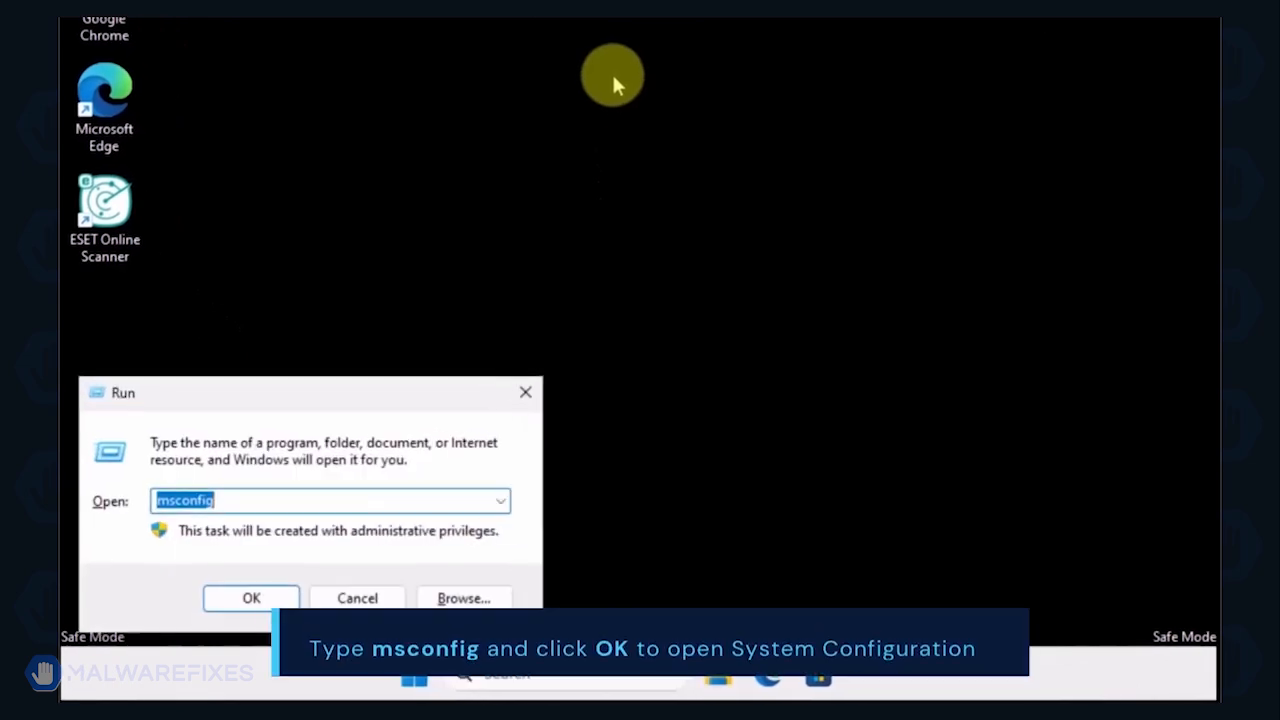
left_click(270, 500)
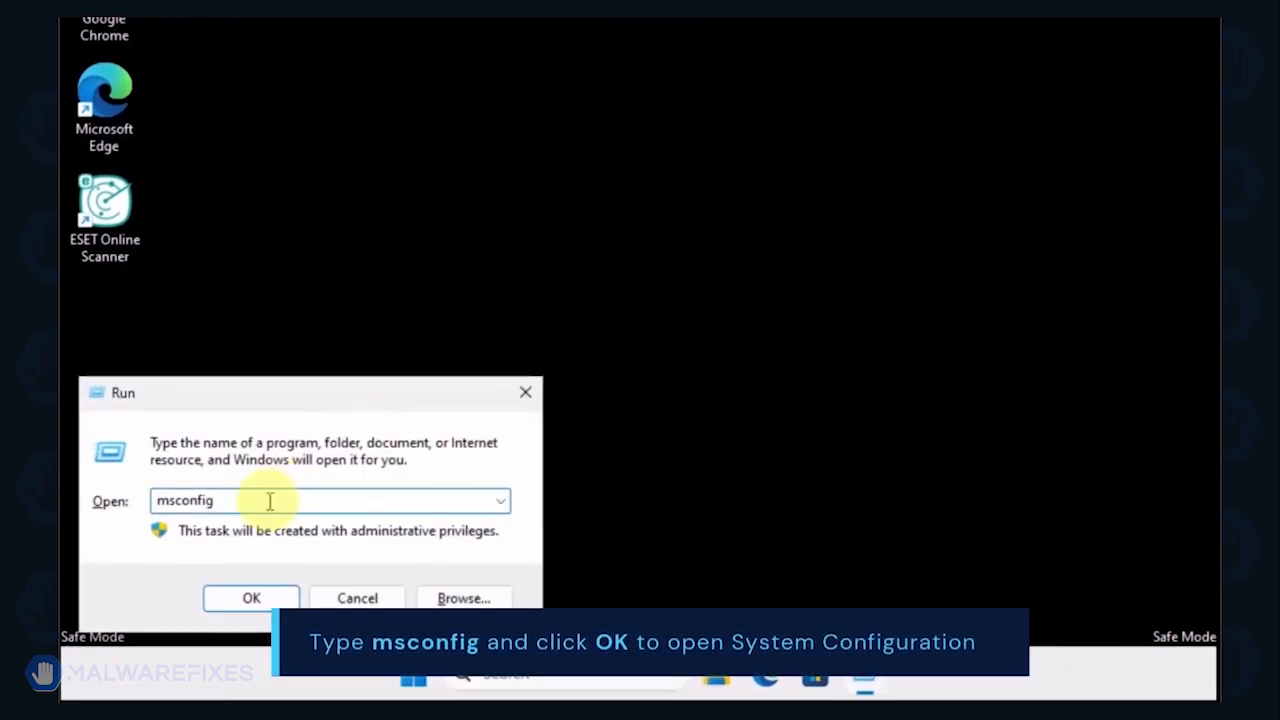
left_click(255, 600)
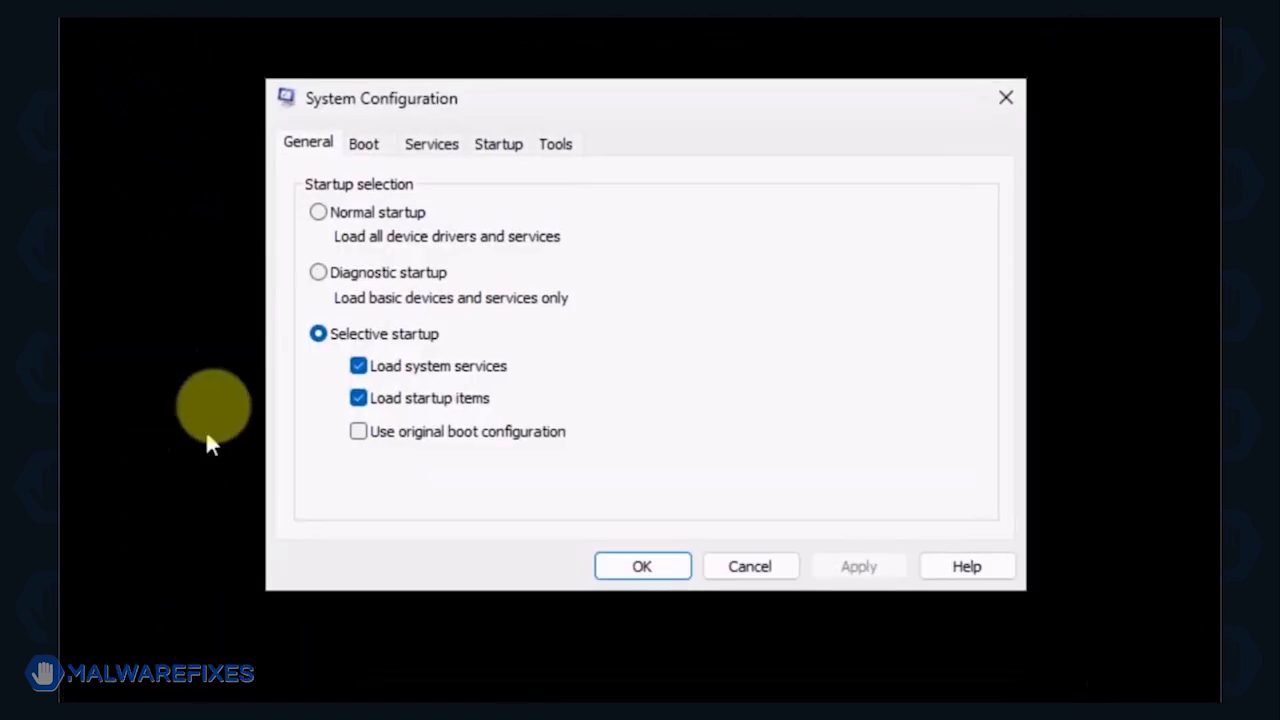
left_click(318, 213)
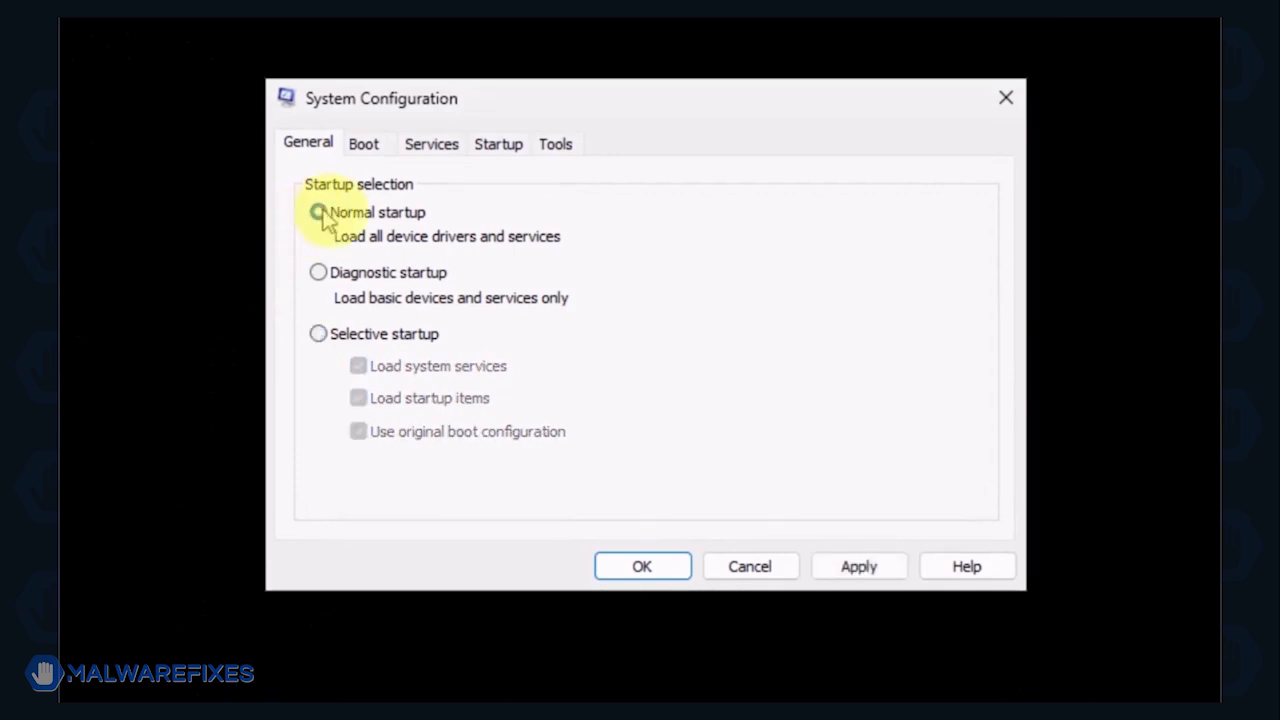
left_click(840, 560)
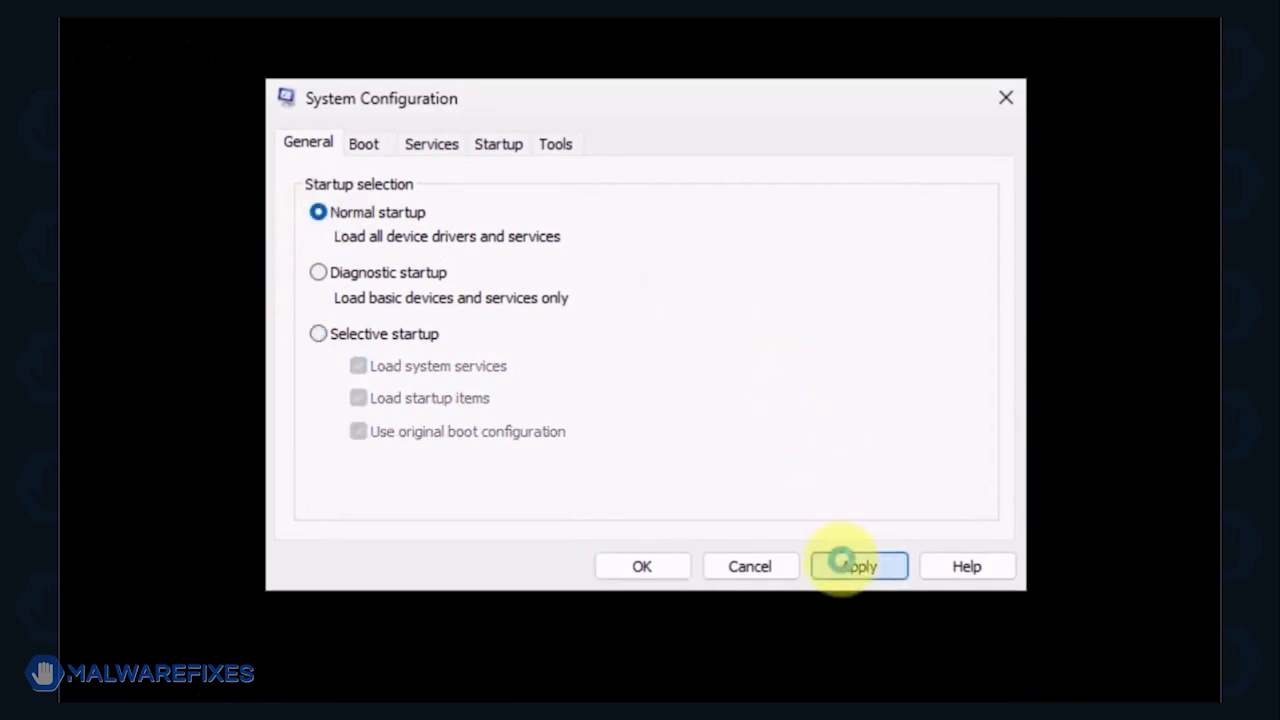
left_click(624, 567)
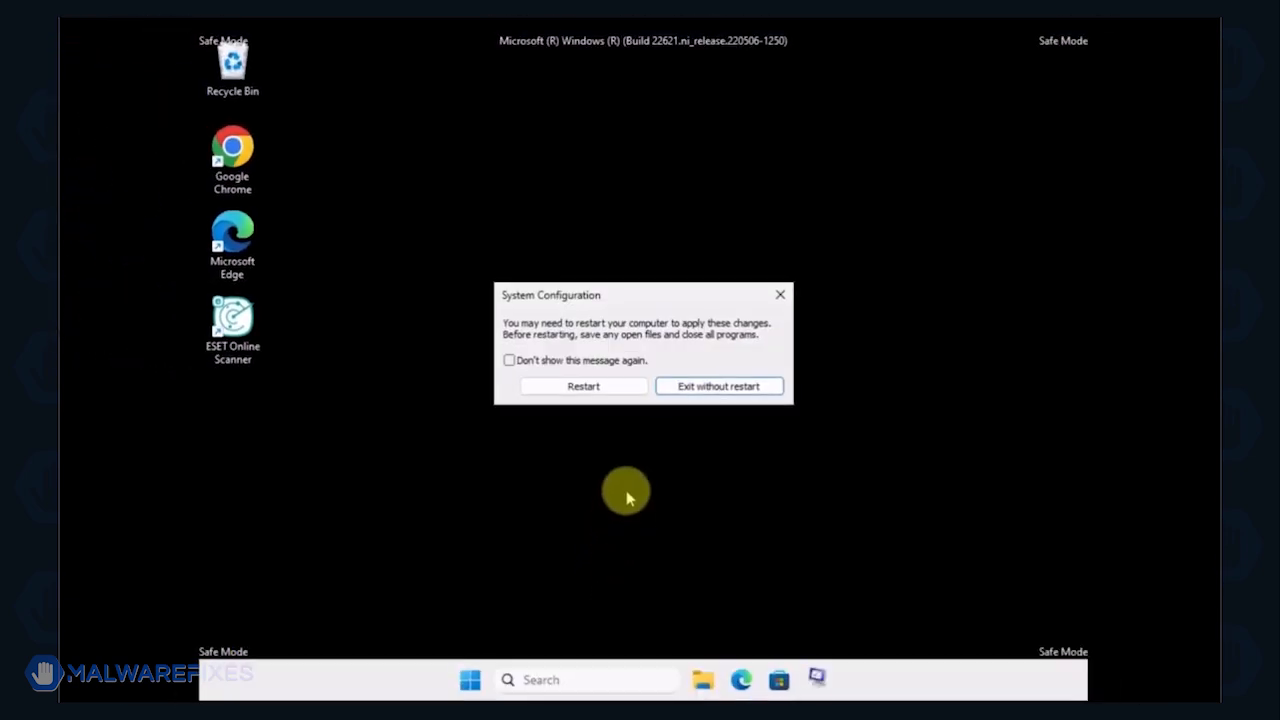
left_click(585, 387)
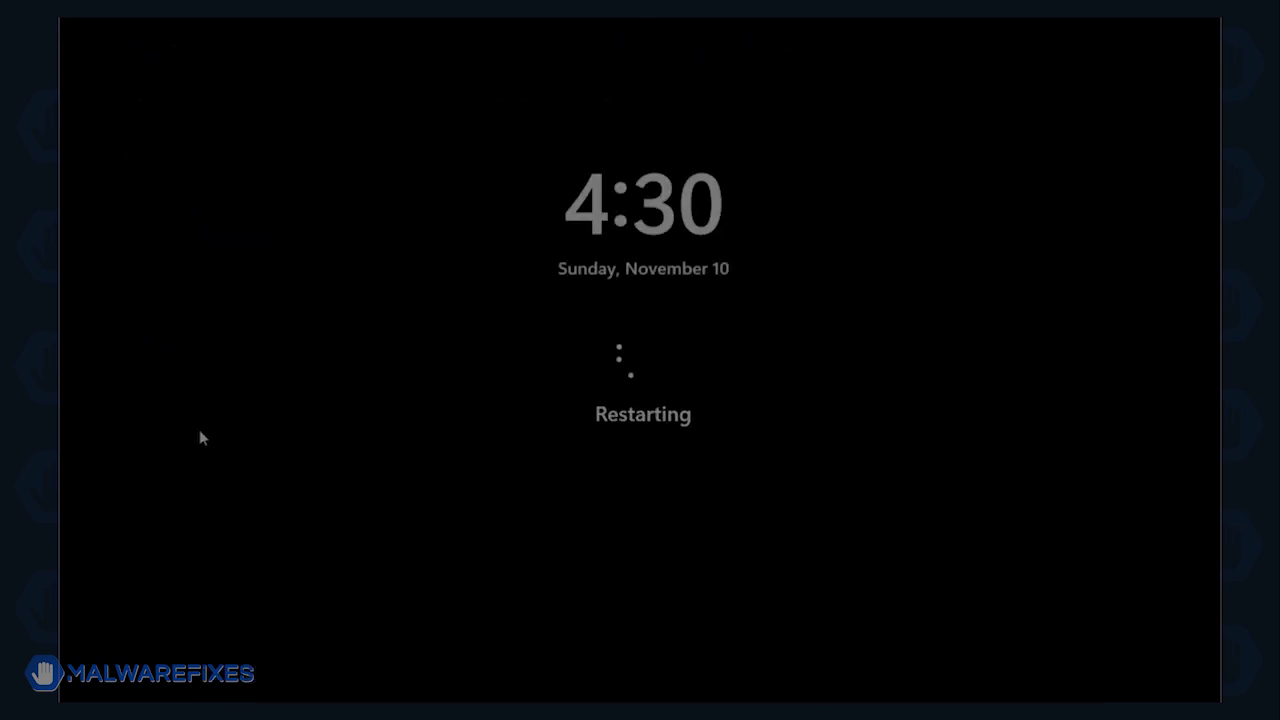